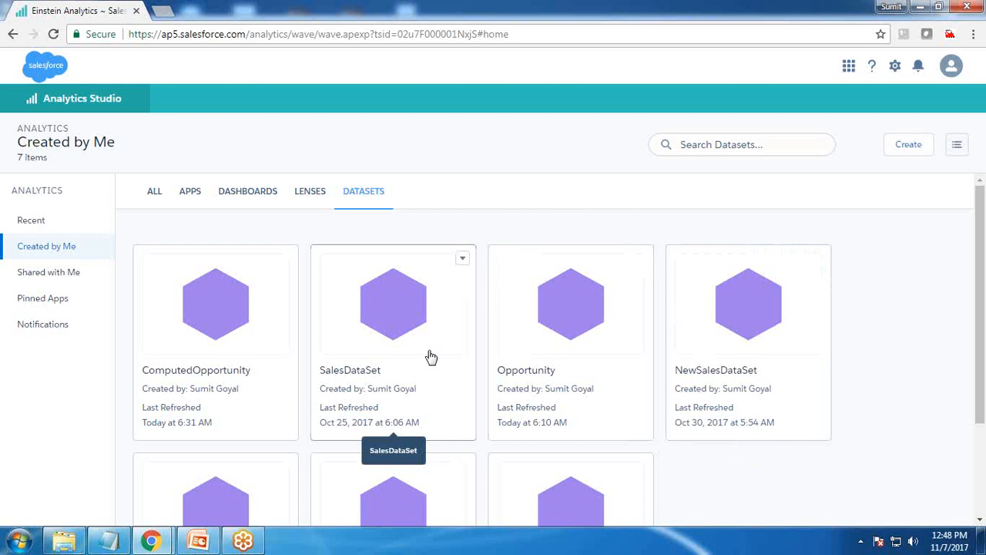
- Create a new dashboard from the Blank Dashboard in the Dashboard Designer template
click(908, 148)
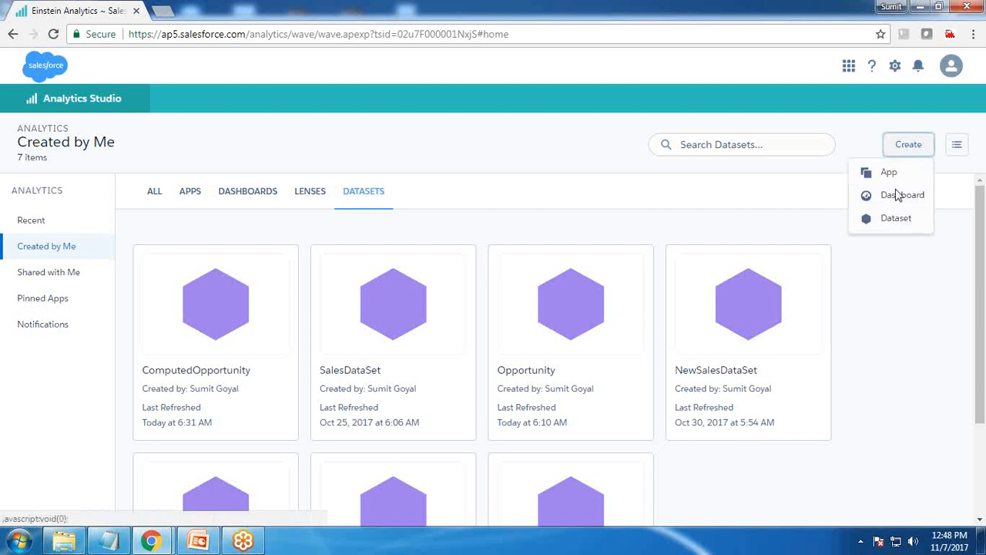
click(900, 197)
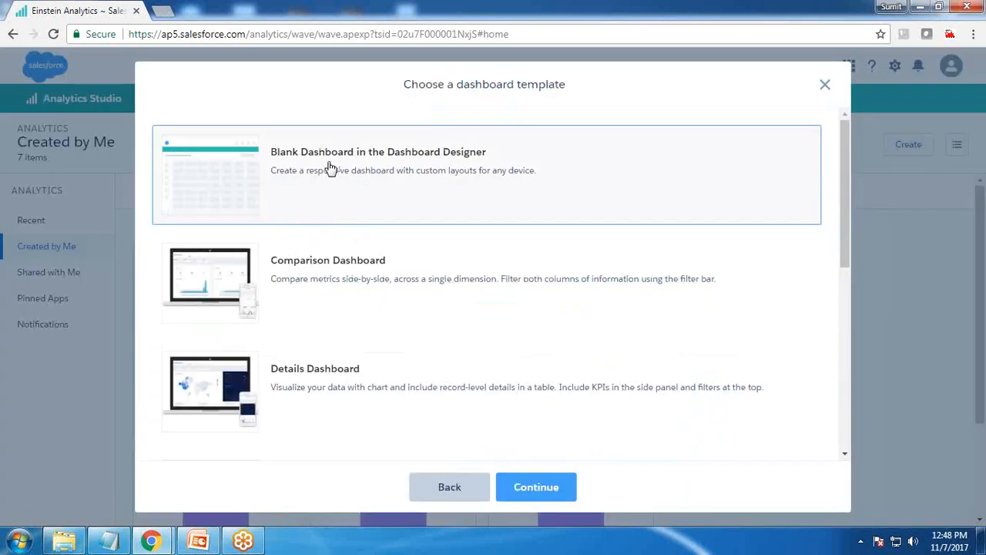
click(528, 492)
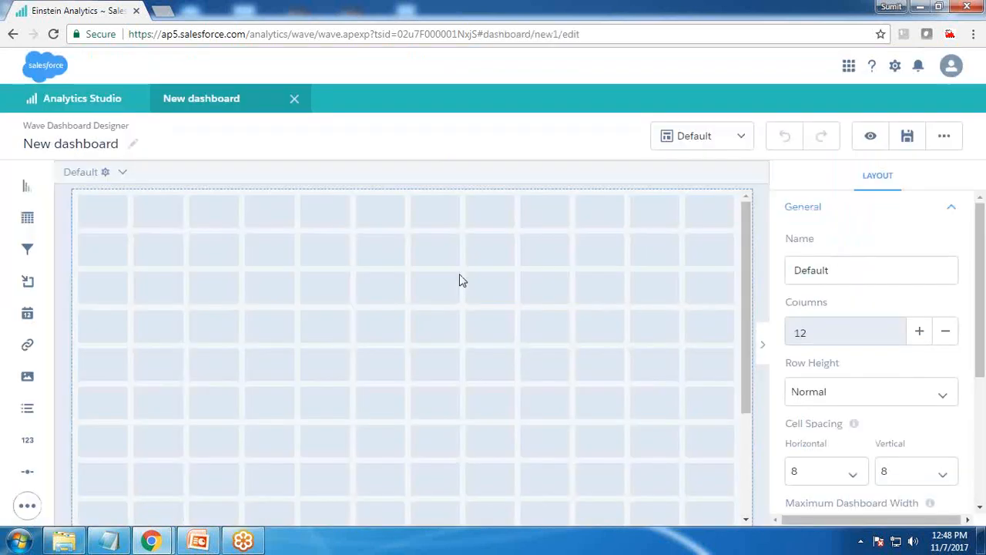
- Create a step from SalesDataSet that counts rows grouped by Region
click(825, 186)
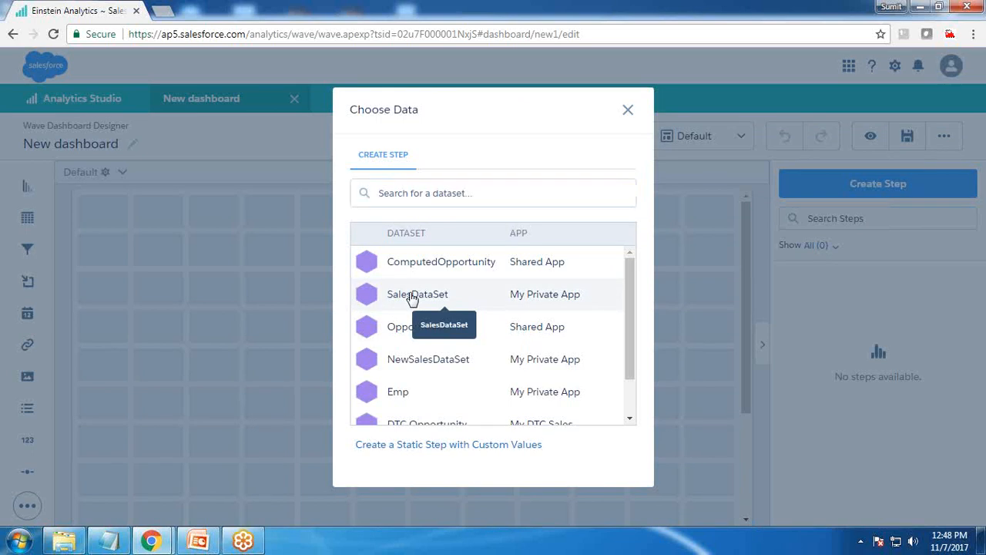
click(412, 295)
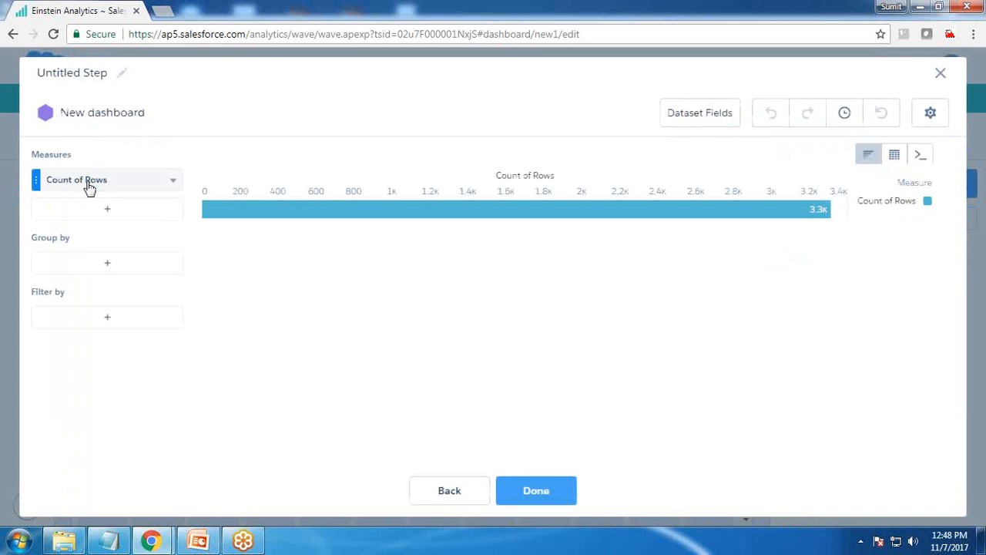
click(112, 270)
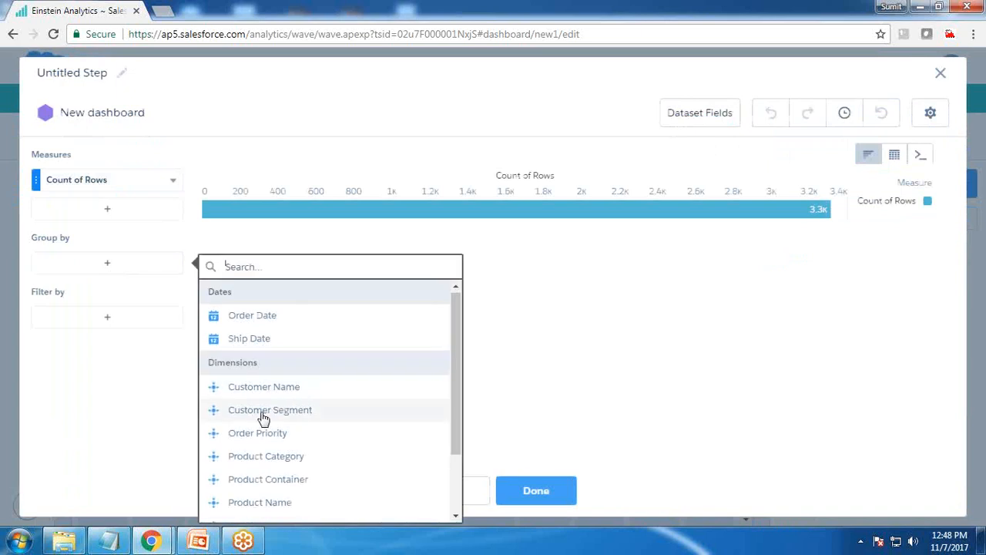
scroll(299, 392, down, 3)
click(253, 491)
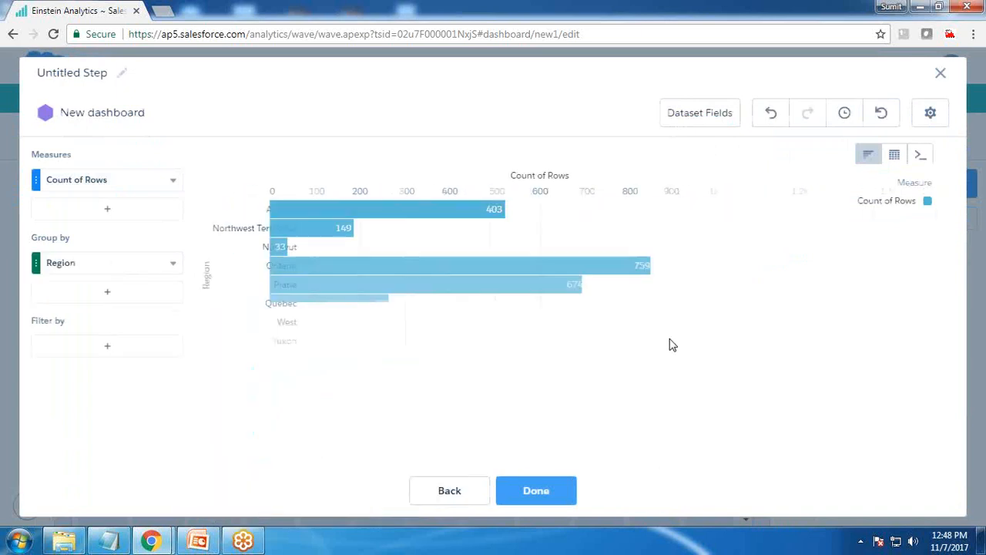
click(537, 491)
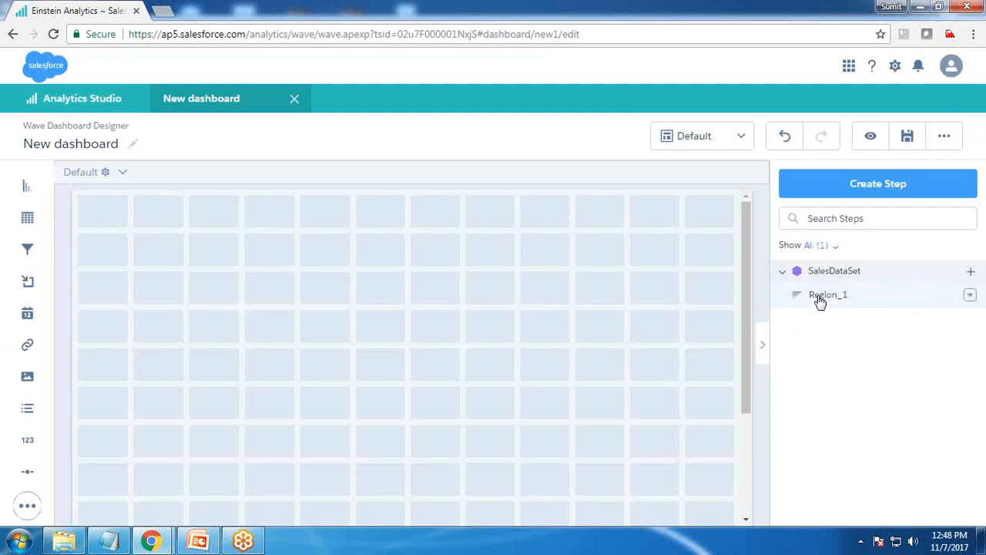
- Place the Region_1 step as a chart on the canvas, six columns wide, in the upper-left corner of the grid
drag(820, 300, 227, 351)
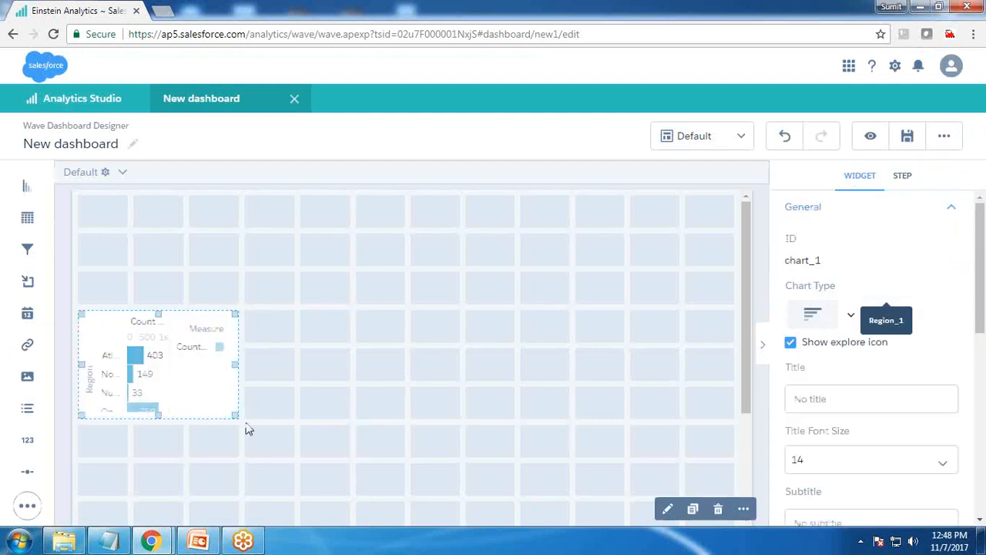
drag(235, 414, 400, 504)
drag(266, 431, 266, 318)
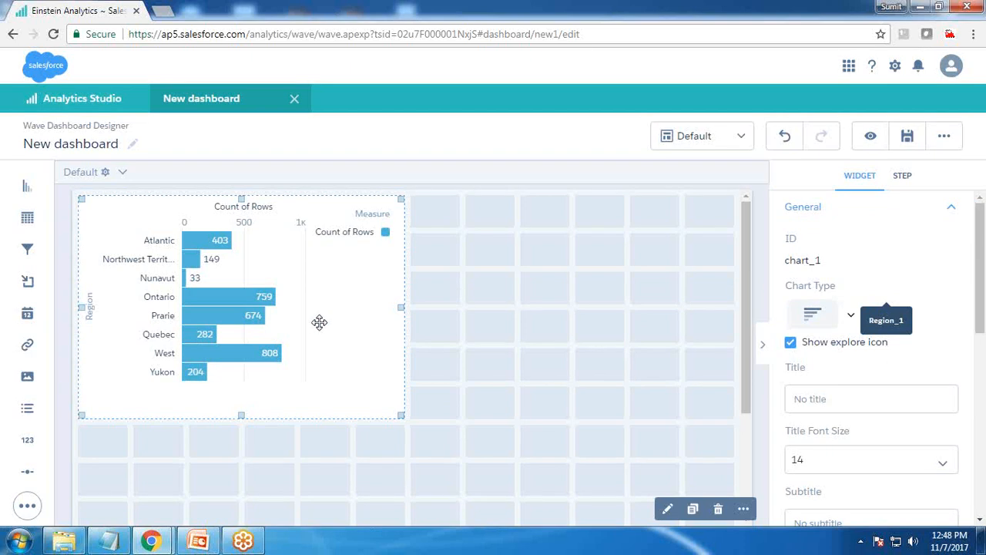
click(479, 343)
- Examine the dataset name and id at the end of the dashboard's JSON, and return to the designer
key(ctrl+e)
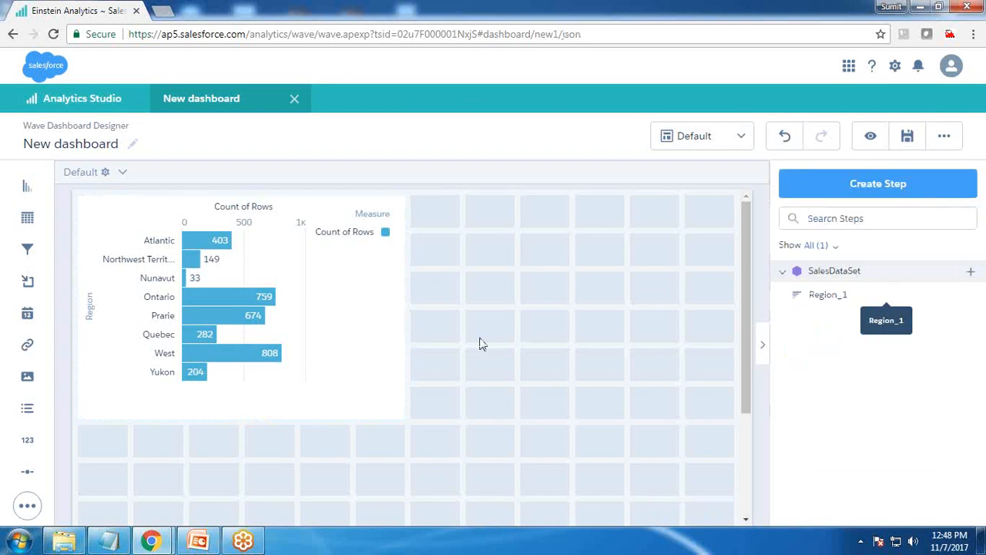
scroll(336, 384, down, 9)
scroll(336, 383, down, 20)
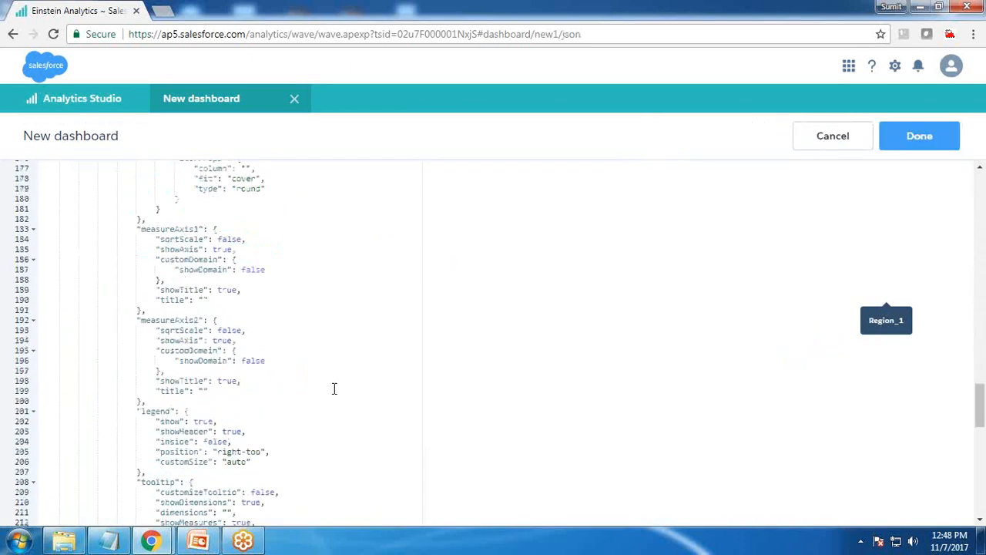
drag(139, 470, 200, 470)
drag(132, 491, 219, 490)
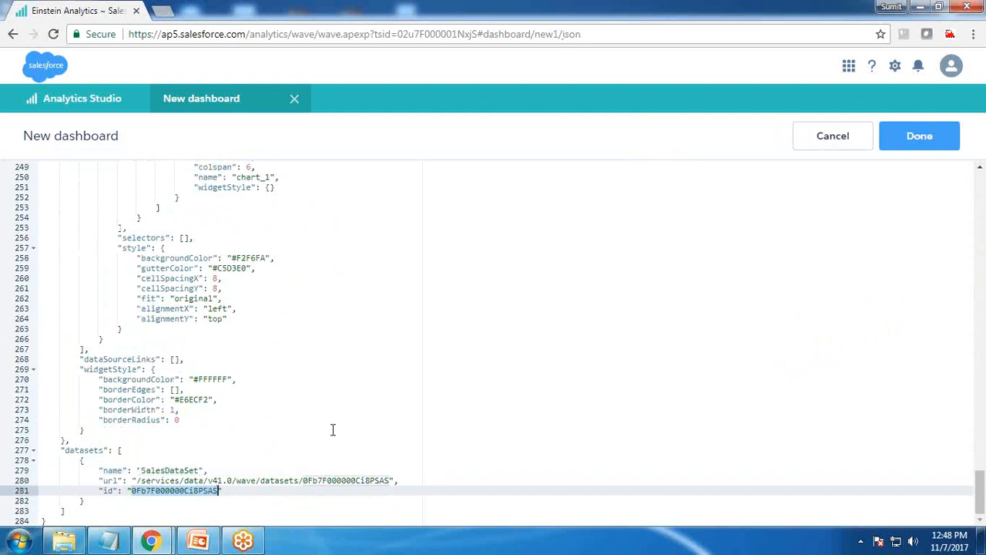
click(954, 129)
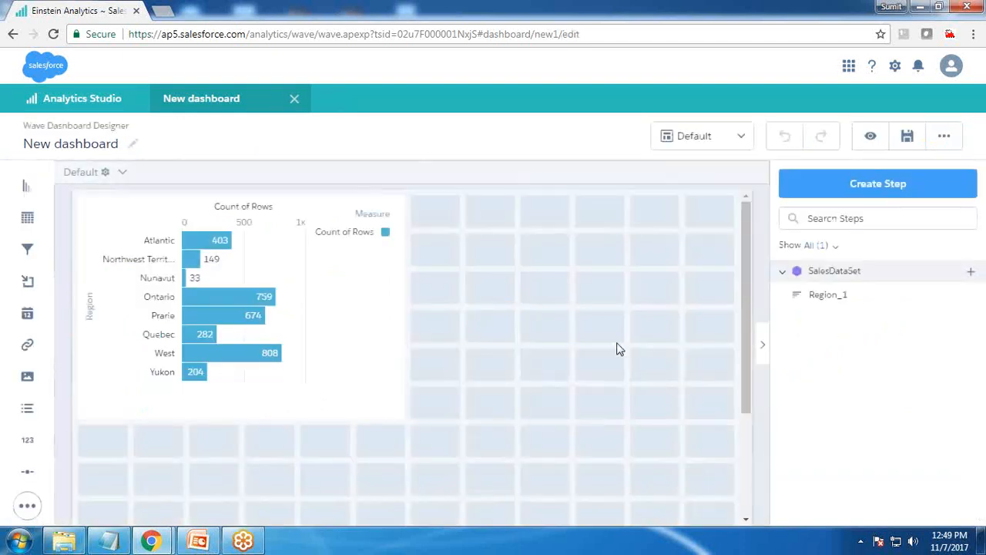
- Move the Count of Rows chart down two grid rows and start a step from NewSalesDataSet labelled NewSalesDataSets
drag(284, 240, 291, 317)
click(902, 174)
click(878, 183)
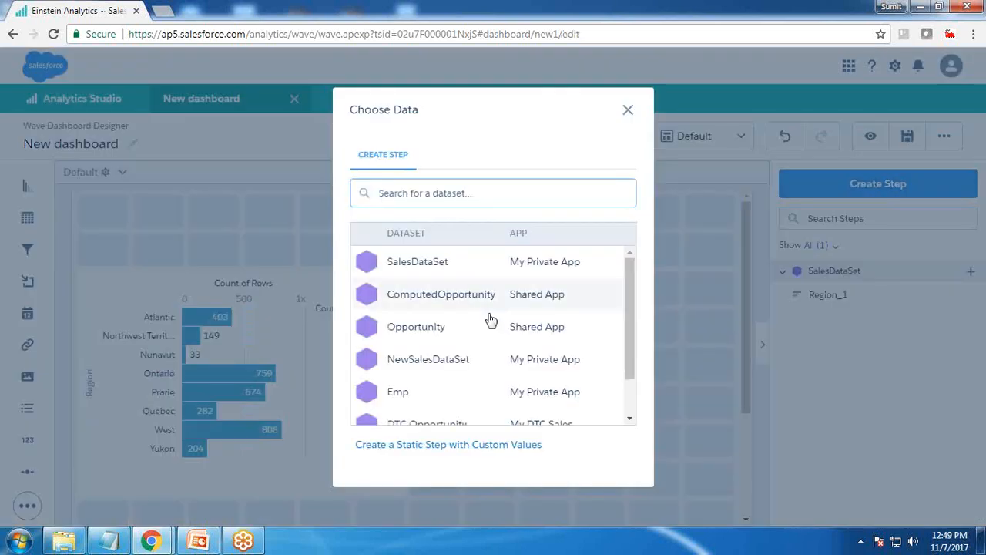
drag(436, 370, 431, 363)
click(96, 73)
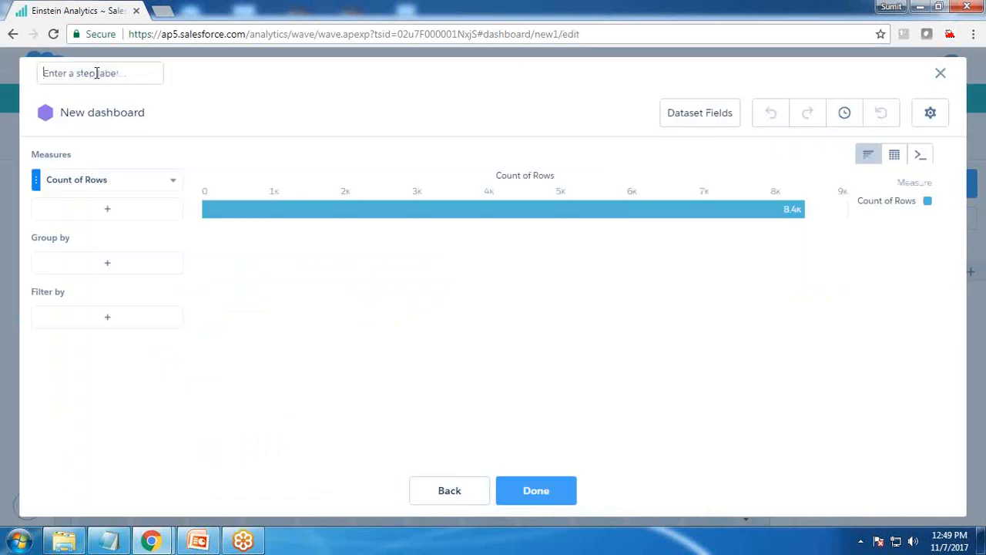
text(NewSalesDataSets)
- Set the NewSalesDataSets step to show the Sum of Sales grouped by Region, and finish it
click(94, 181)
click(208, 208)
scroll(312, 291, down, 3)
click(308, 264)
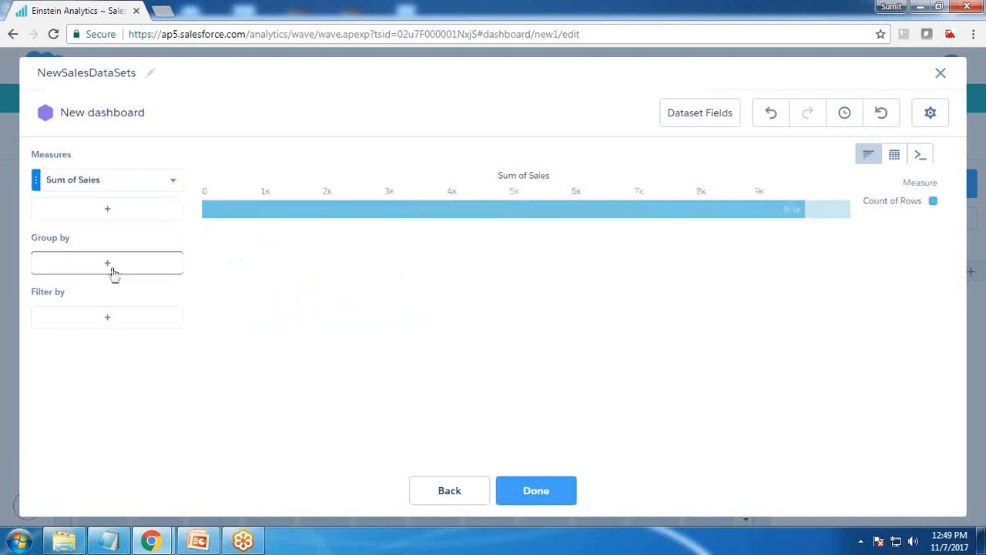
click(107, 264)
scroll(110, 264, down, 3)
click(243, 488)
click(537, 490)
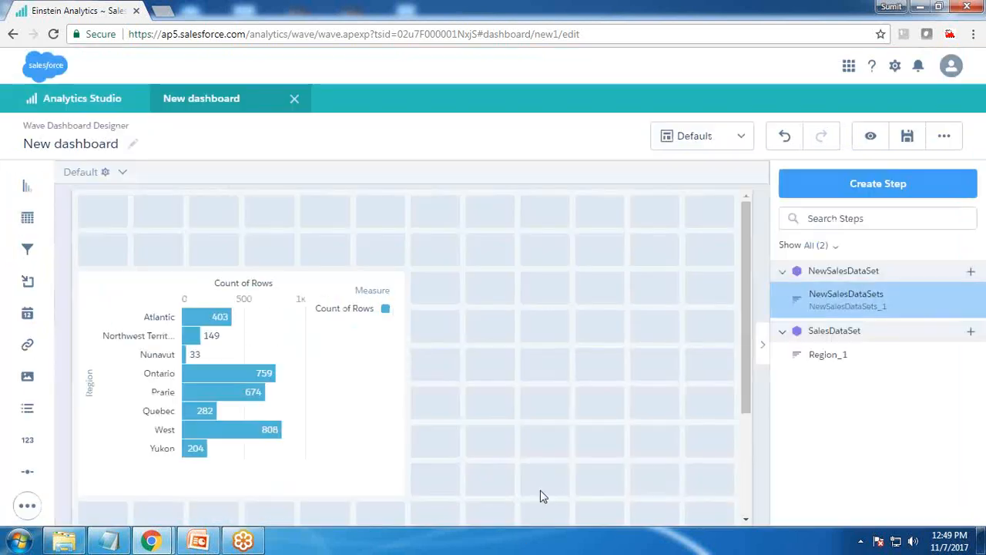
- Place the NewSalesDataSets chart beside the Count of Rows chart at matching height and hide the legend on both charts
drag(845, 307, 721, 484)
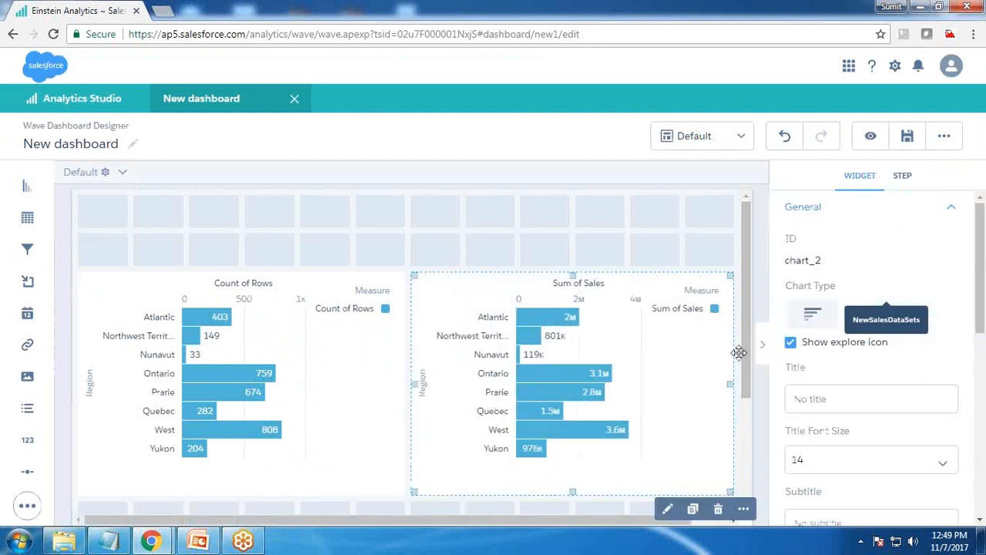
click(279, 335)
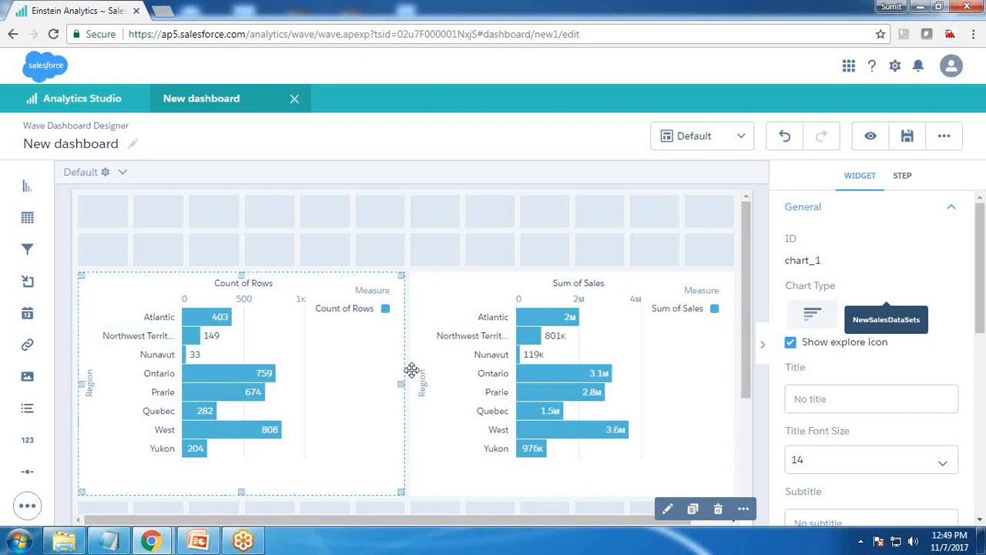
scroll(885, 427, down, 5)
scroll(887, 429, down, 1)
click(819, 380)
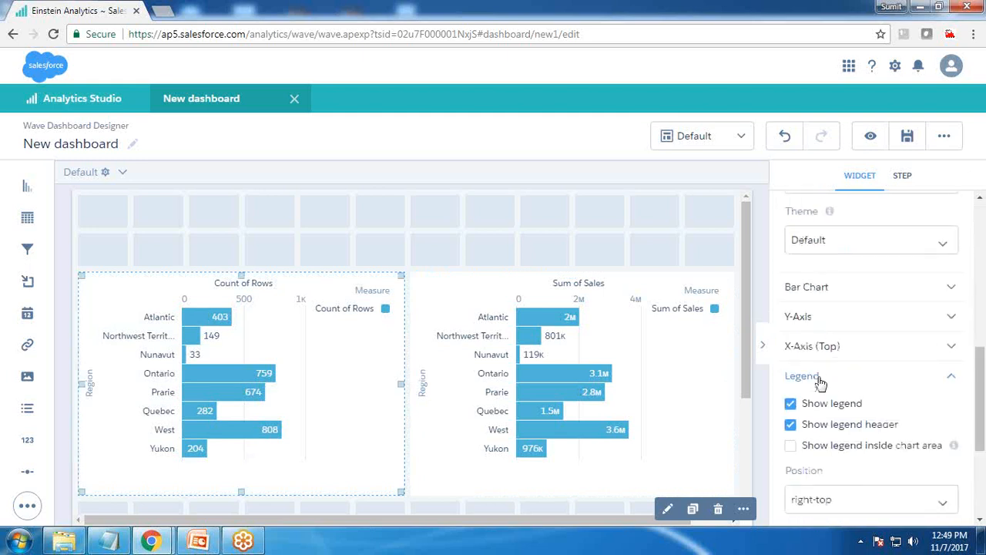
click(791, 403)
click(621, 357)
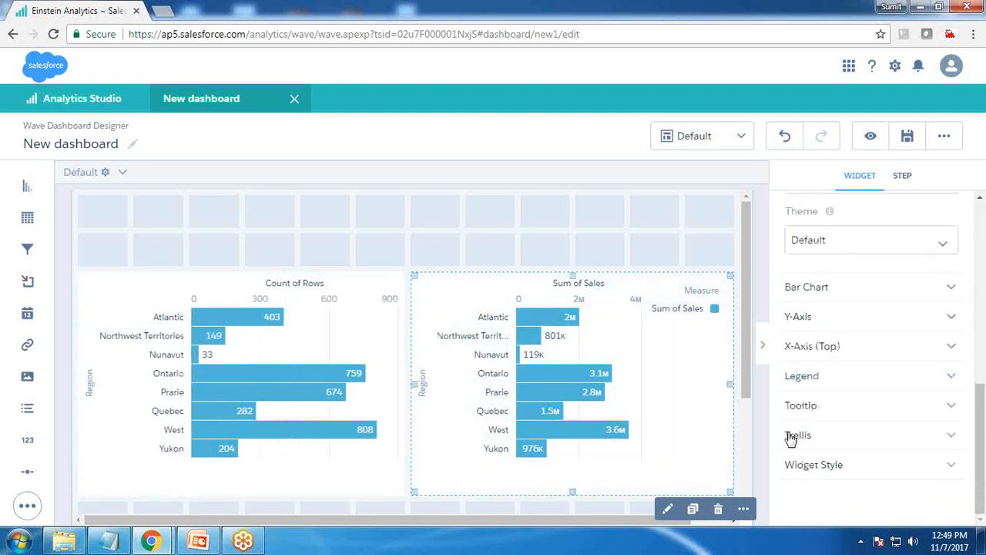
click(800, 384)
click(791, 404)
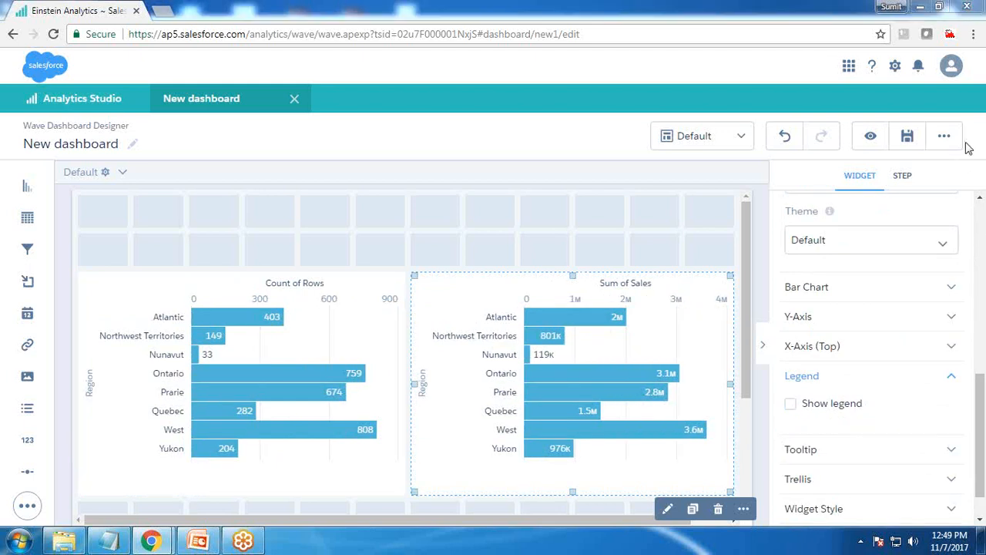
- Preview the dashboard and test filtering between the charts by selecting and clearing the Atlantic bar in each one
click(868, 137)
mouse_move(162, 296)
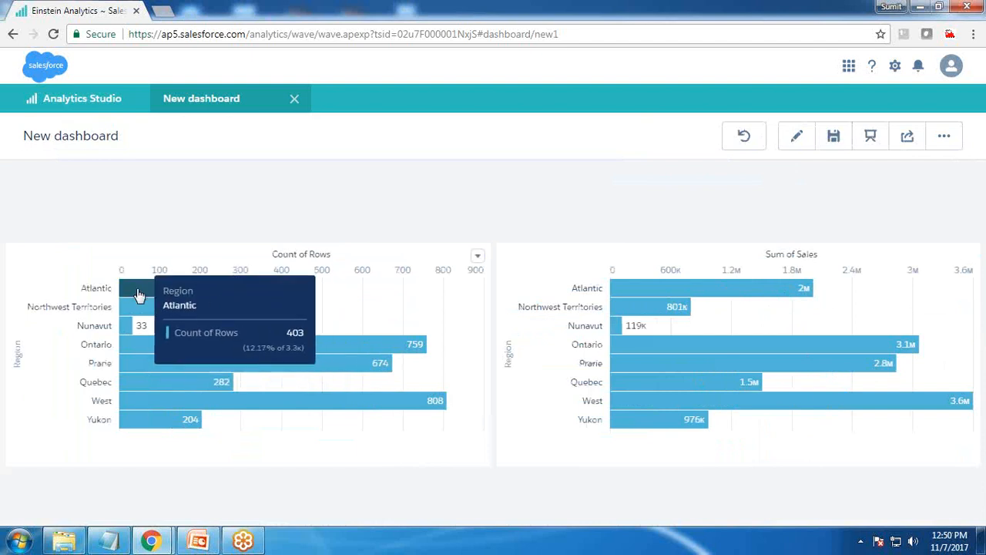
click(139, 295)
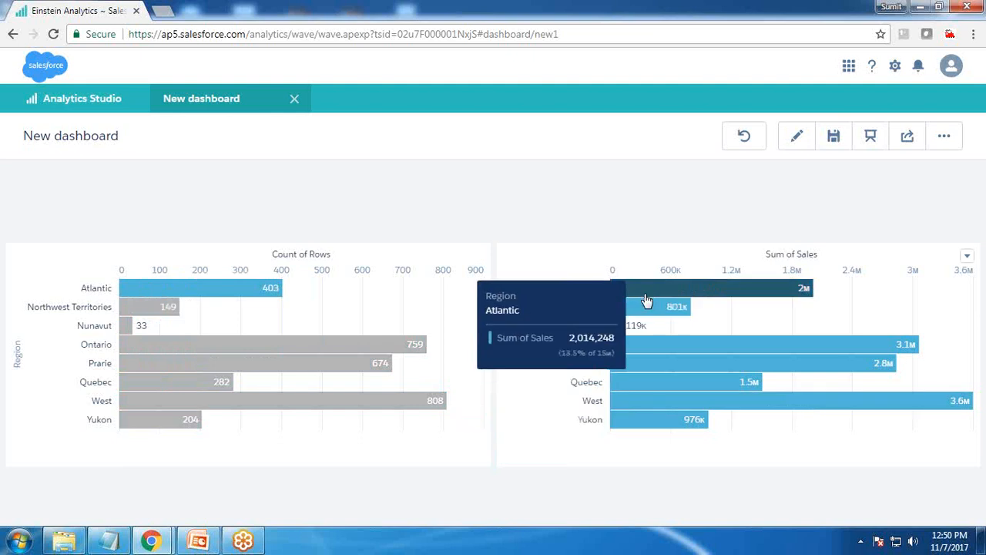
click(181, 288)
click(664, 295)
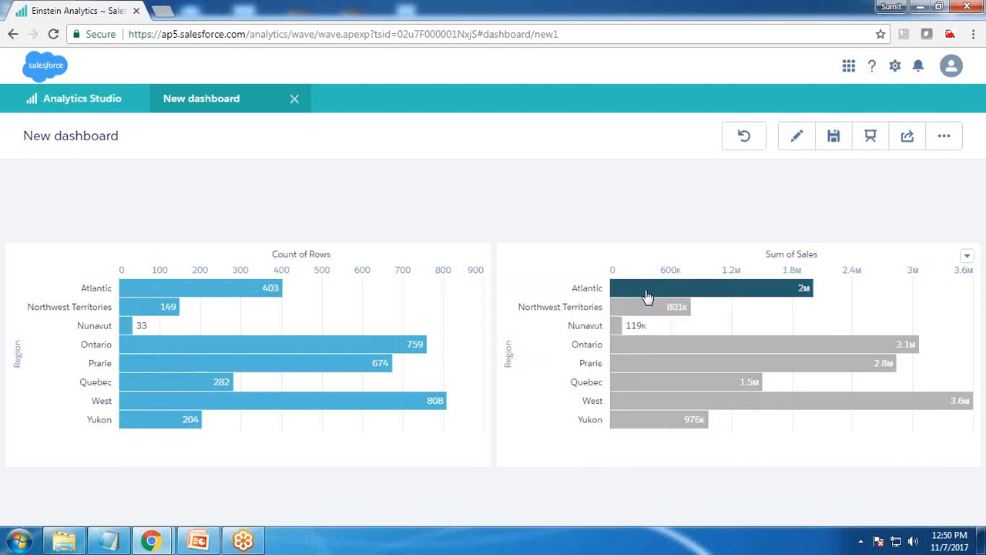
click(647, 296)
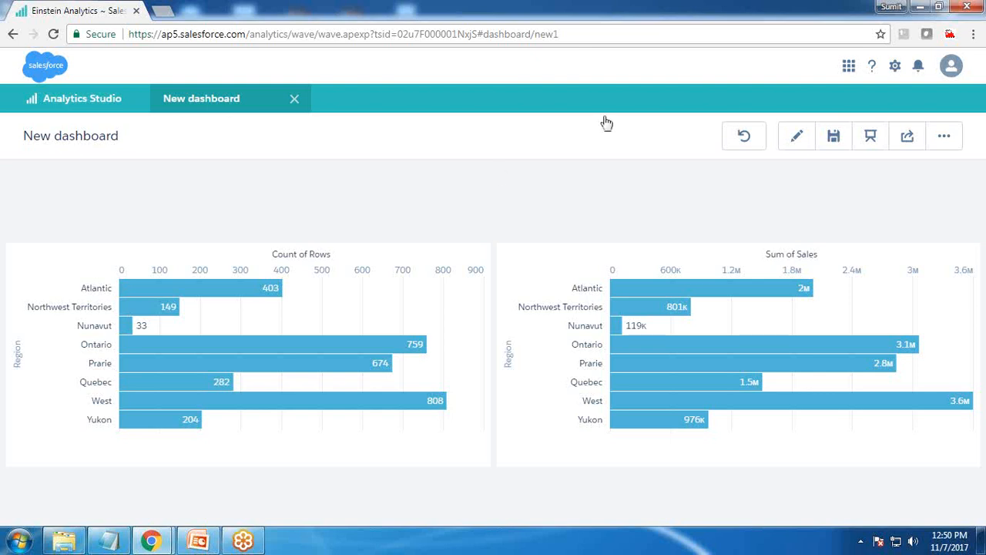
- Examine the Region_1 step's dataset and facet settings in the dashboard JSON, collapsing NewSalesDataSets_1 and Region_1's query and visualizationParameters
click(797, 136)
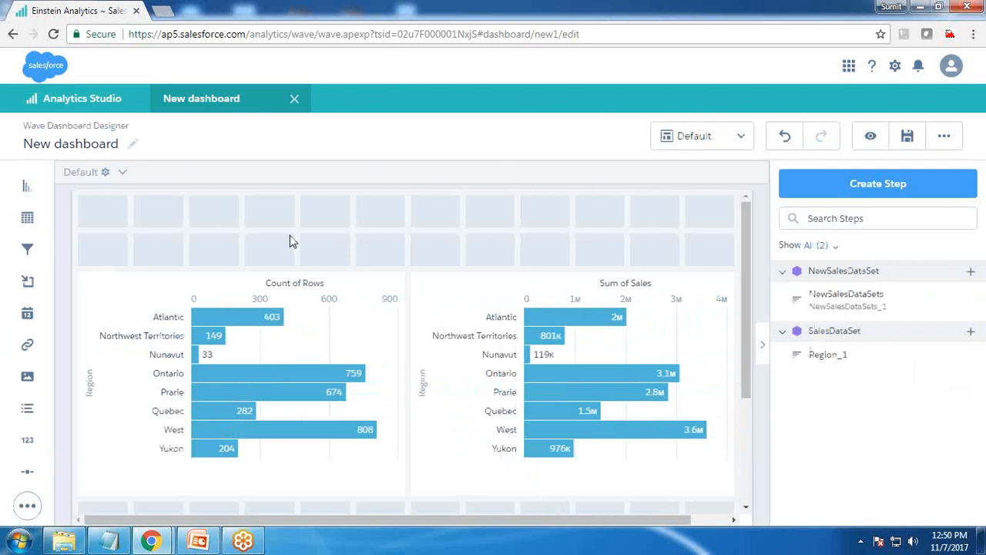
key(ctrl+e)
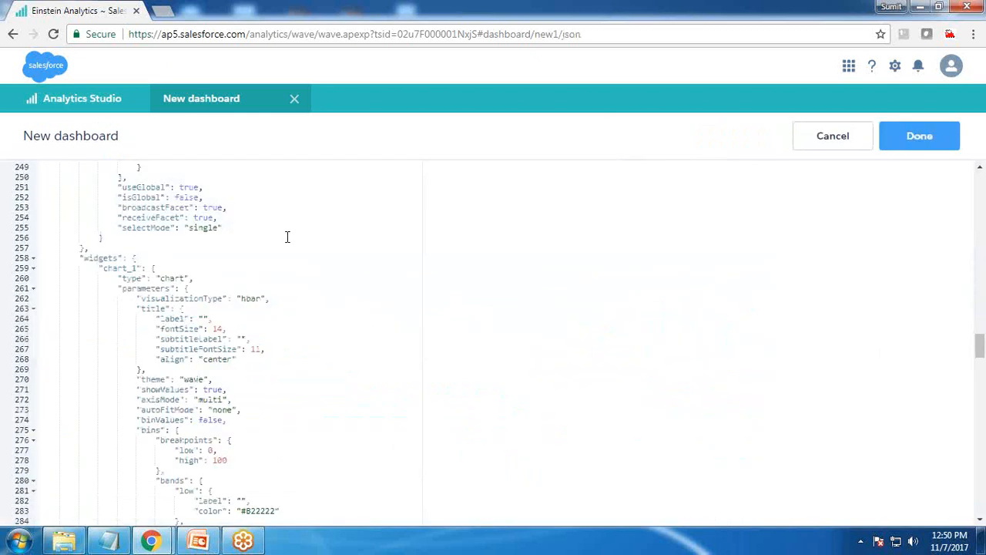
scroll(222, 326, up, 20)
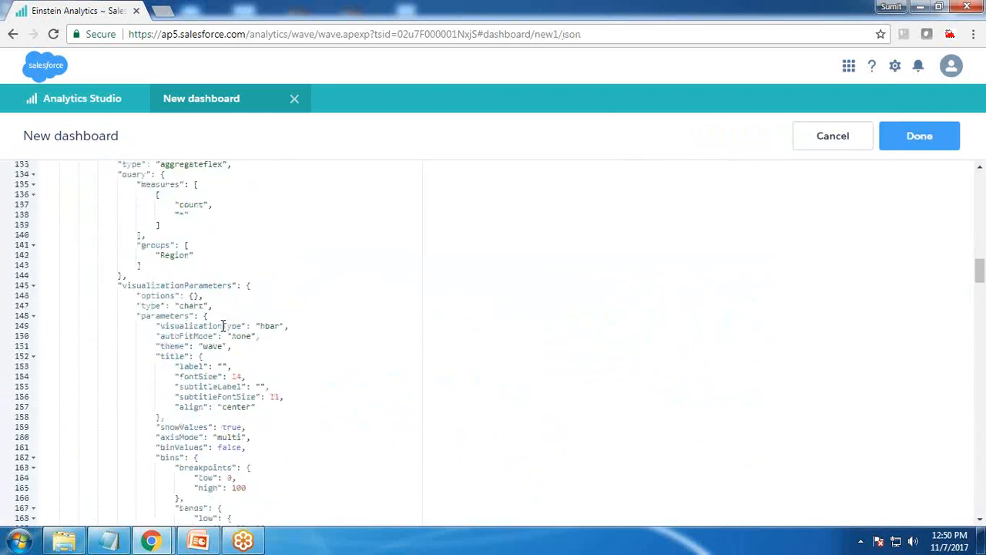
scroll(222, 325, up, 10)
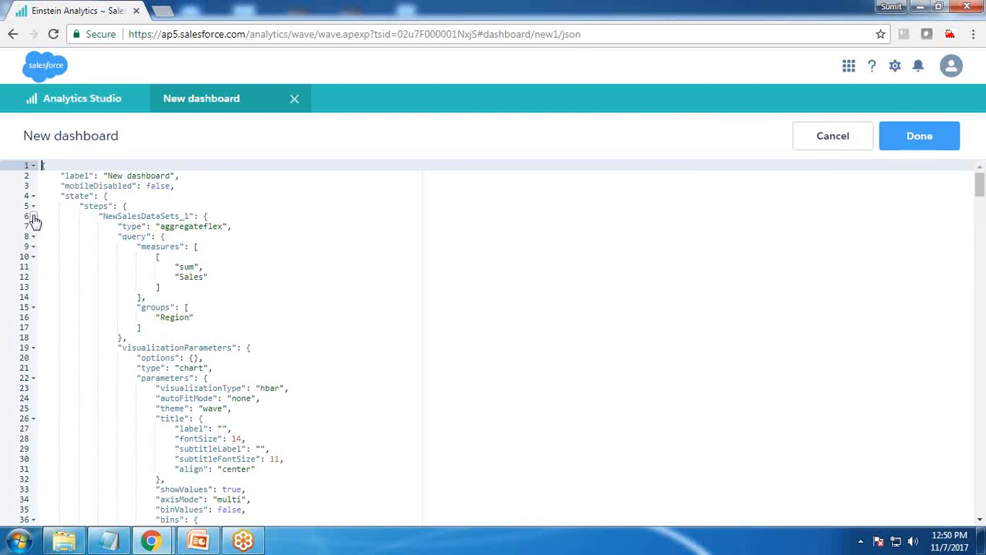
click(33, 216)
scroll(193, 377, down, 1)
scroll(185, 369, down, 4)
scroll(47, 268, up, 5)
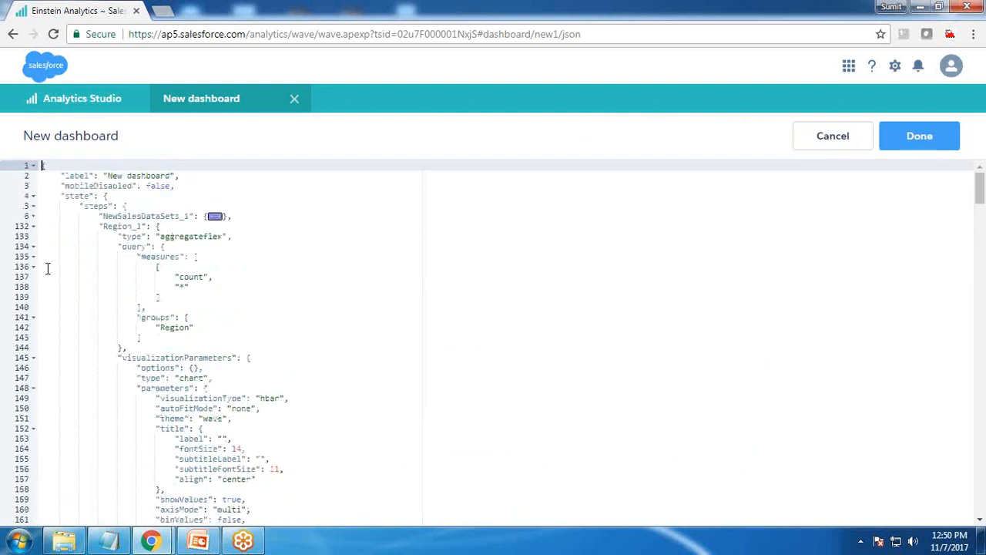
click(33, 246)
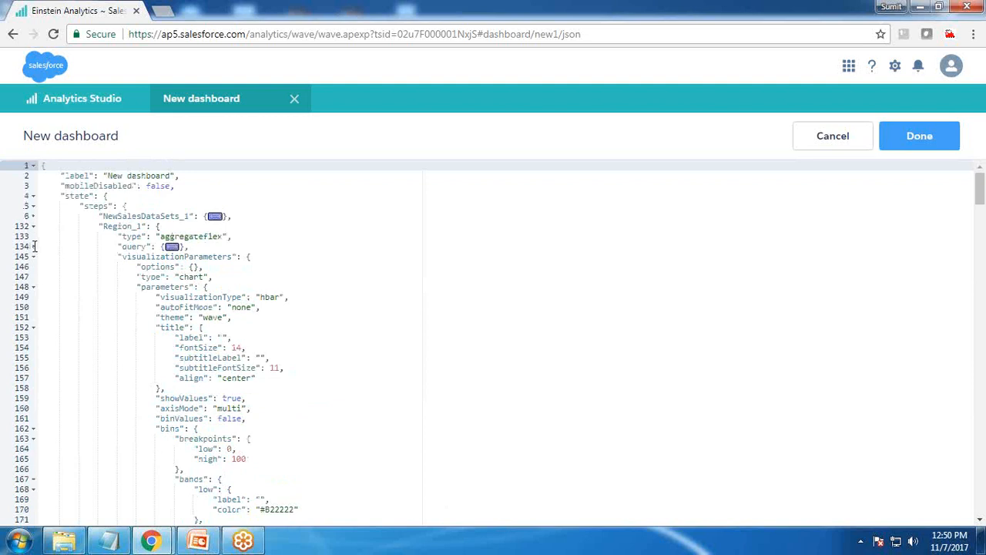
click(32, 258)
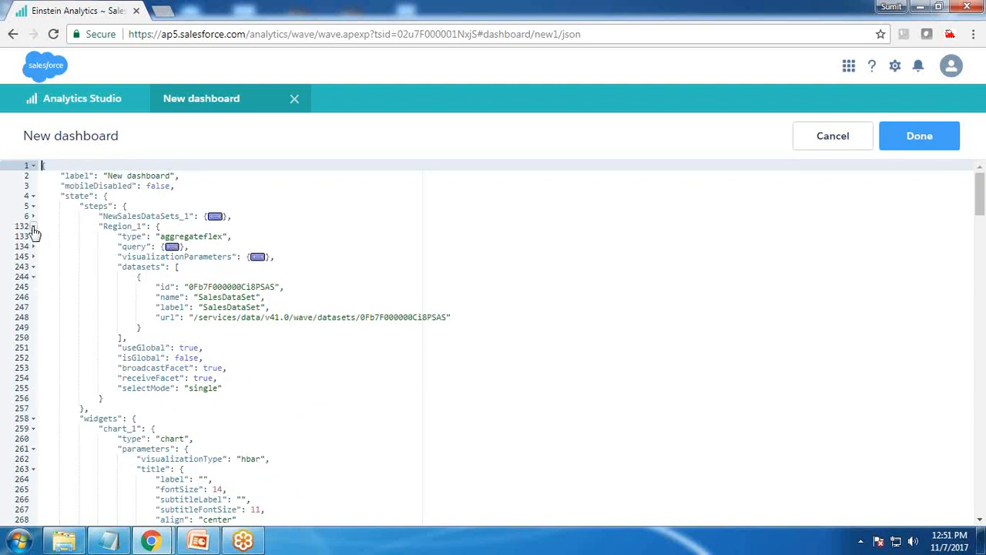
- Collapse the NewSalesDataSets_1, Region_1, widgets and gridLayouts sections of the dashboard JSON
click(33, 227)
click(33, 226)
click(33, 217)
scroll(178, 369, down, 2)
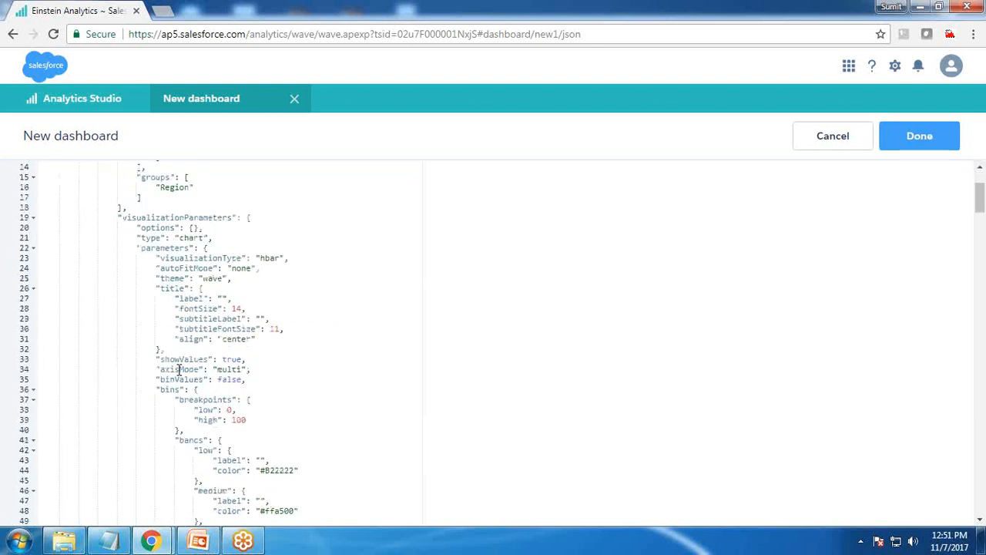
scroll(178, 369, up, 2)
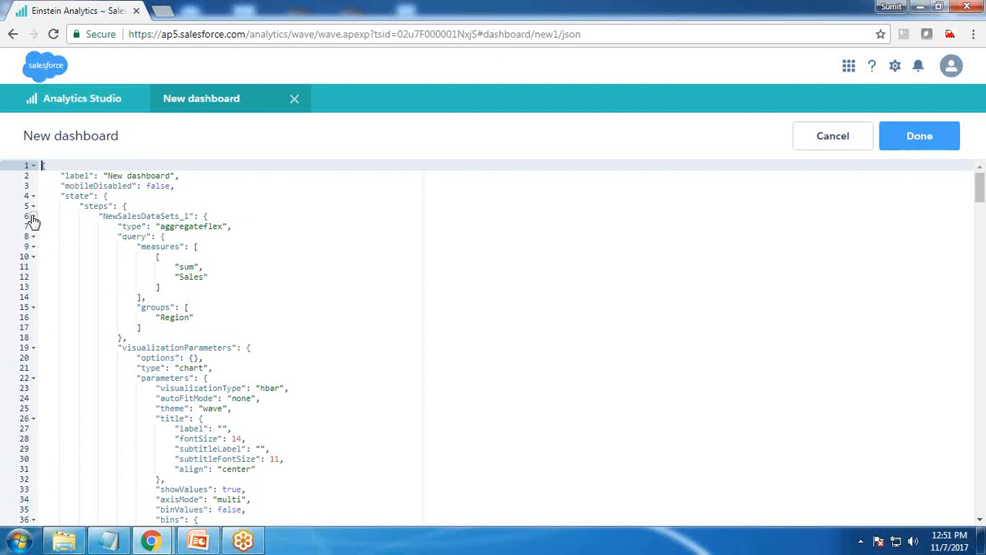
click(33, 218)
click(33, 227)
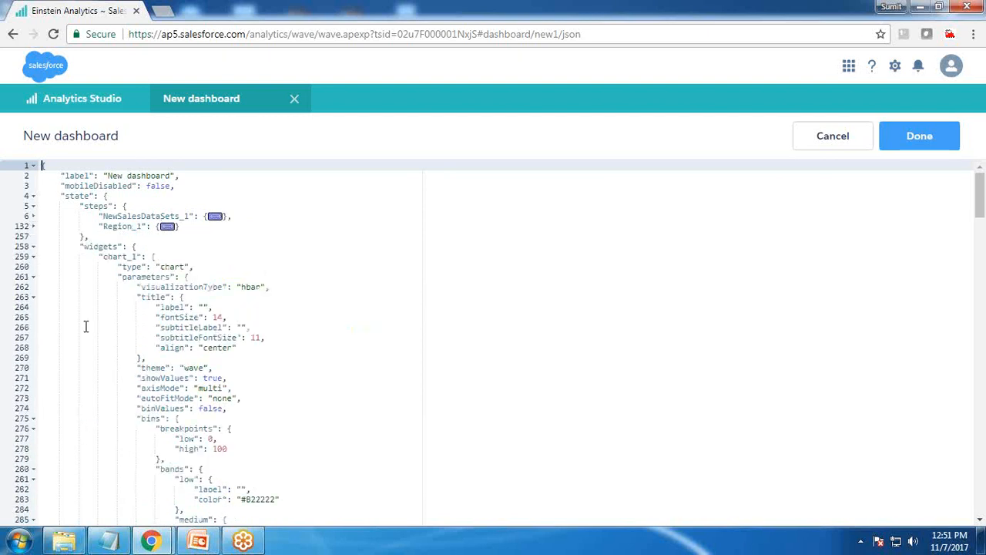
click(33, 247)
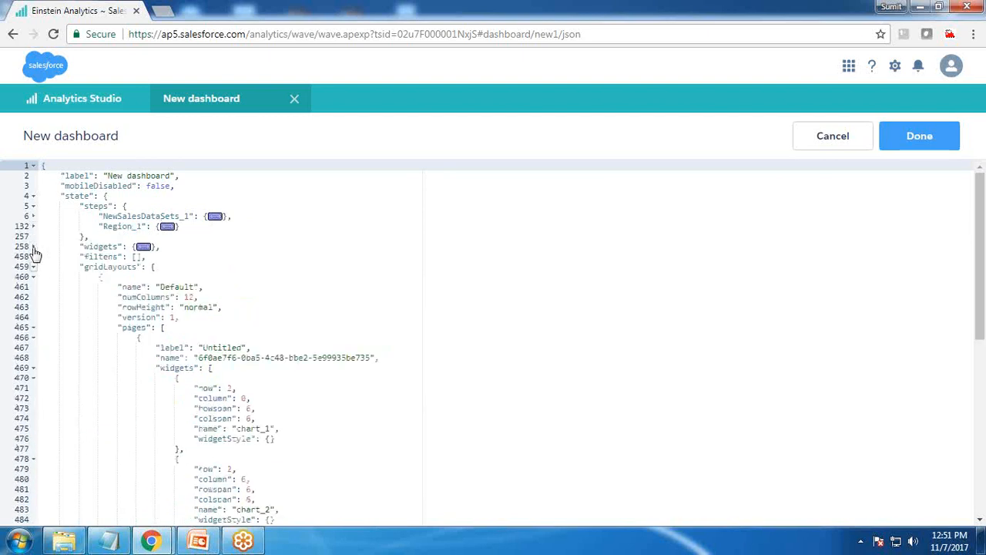
click(33, 267)
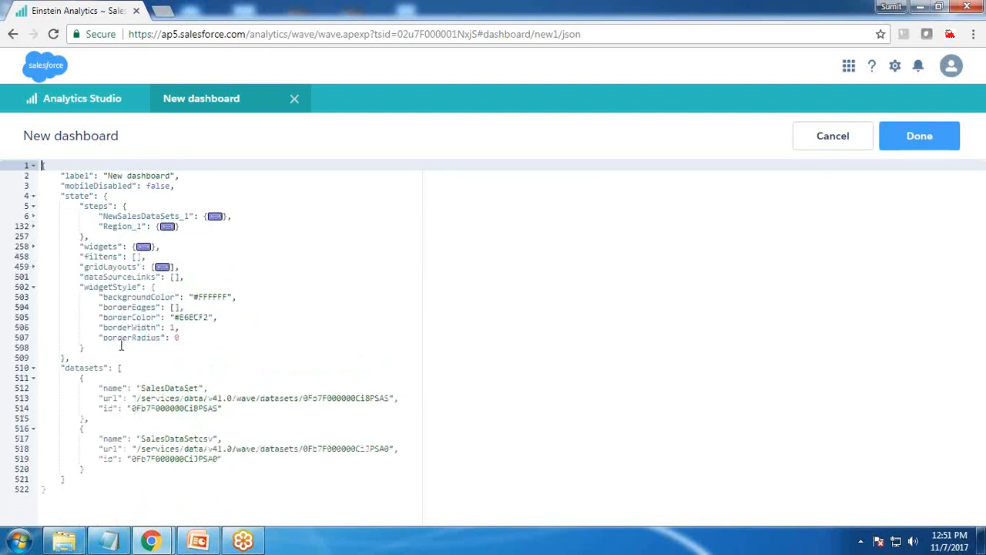
- Examine the dataSourceLinks property in the dashboard JSON, and return to the dashboard designer
key(ctrl+plus)
key(ctrl+plus)
key(ctrl+plus)
scroll(154, 324, down, 2)
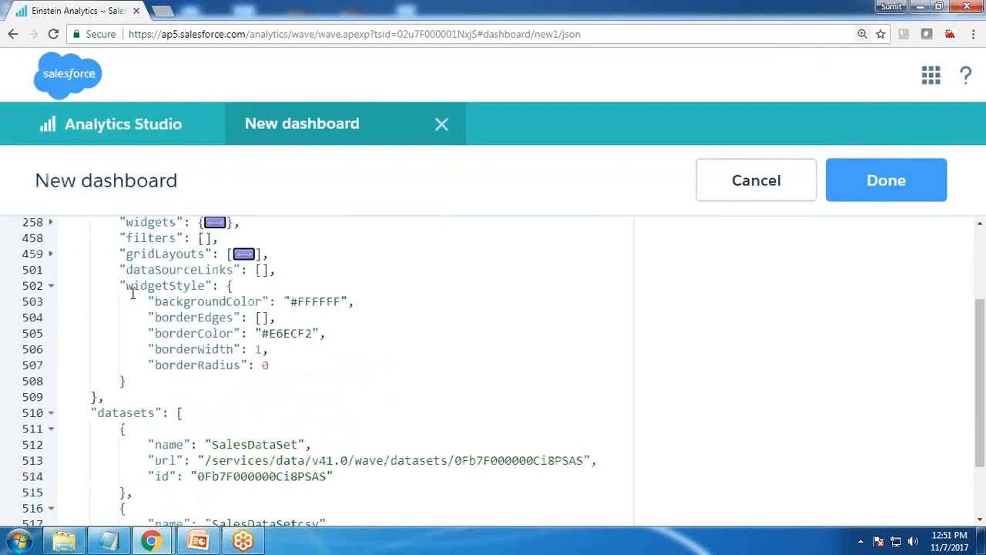
scroll(132, 293, up, 2)
drag(127, 399, 236, 399)
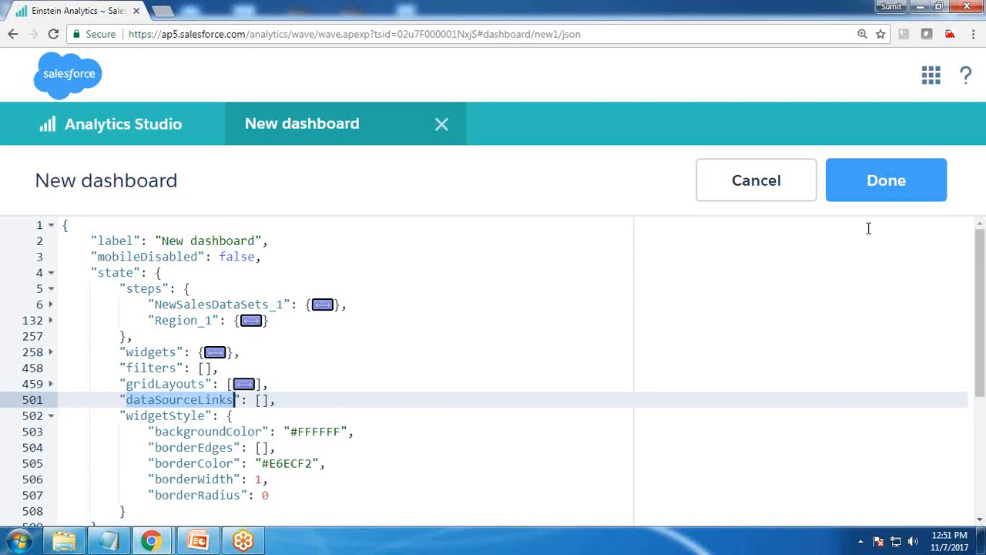
click(835, 189)
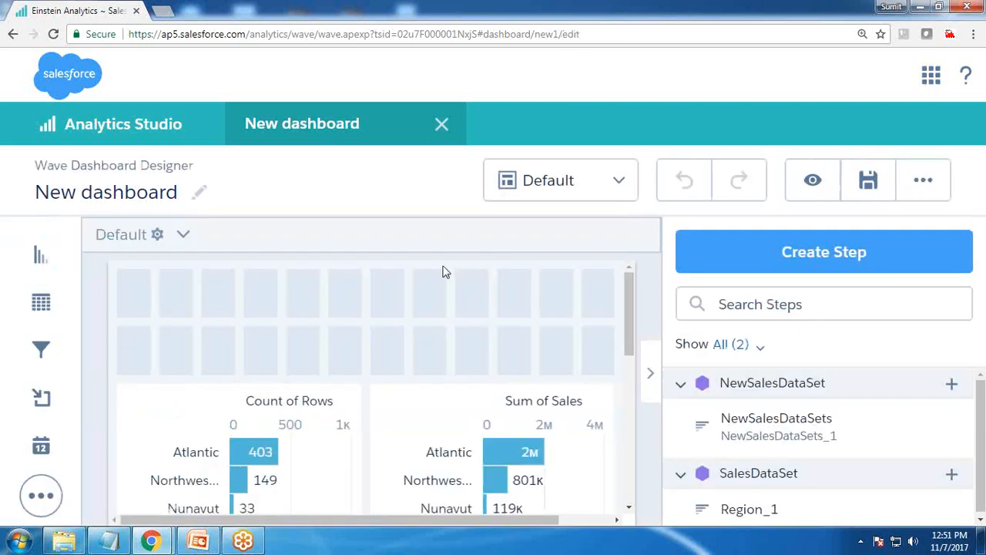
key(ctrl+minus)
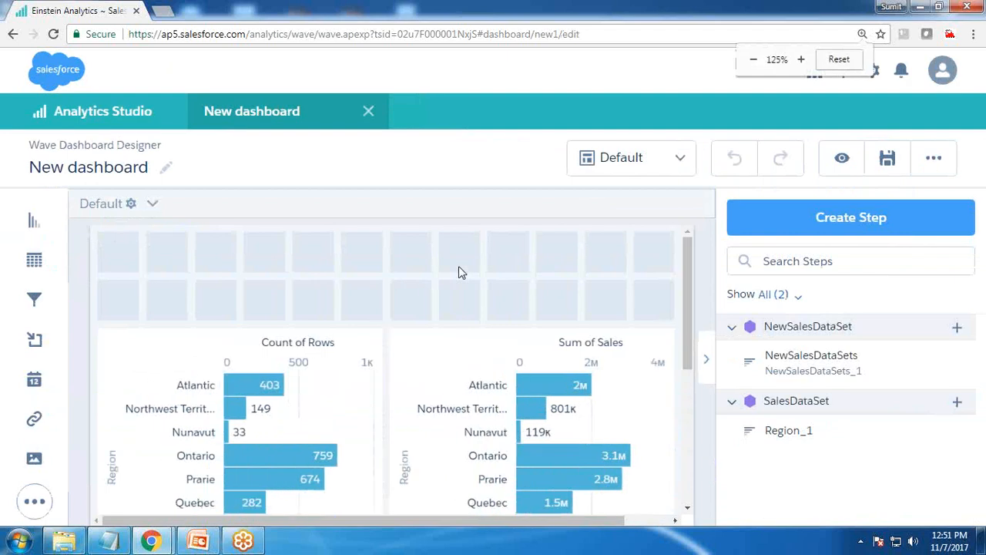
key(ctrl+minus)
key(ctrl+minus)
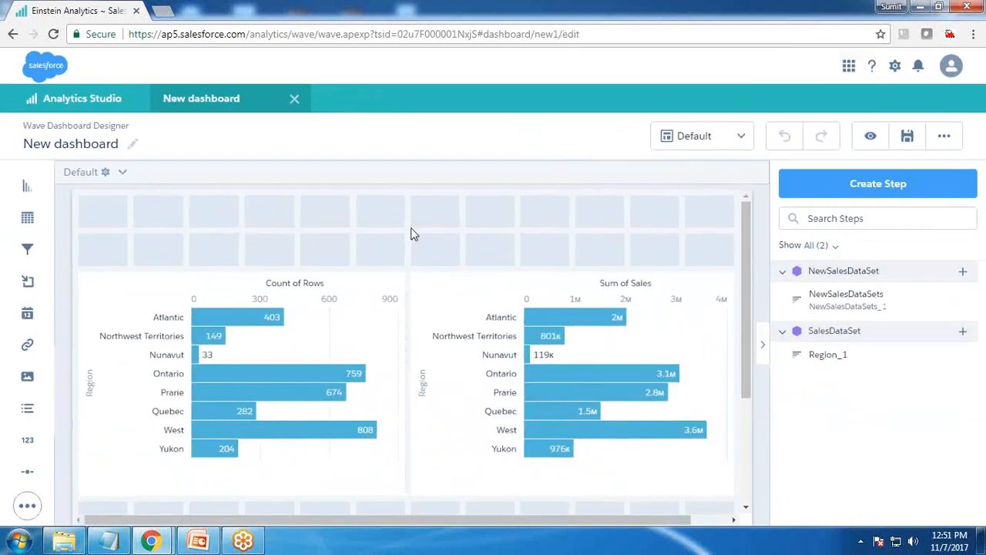
key(ctrl+plus)
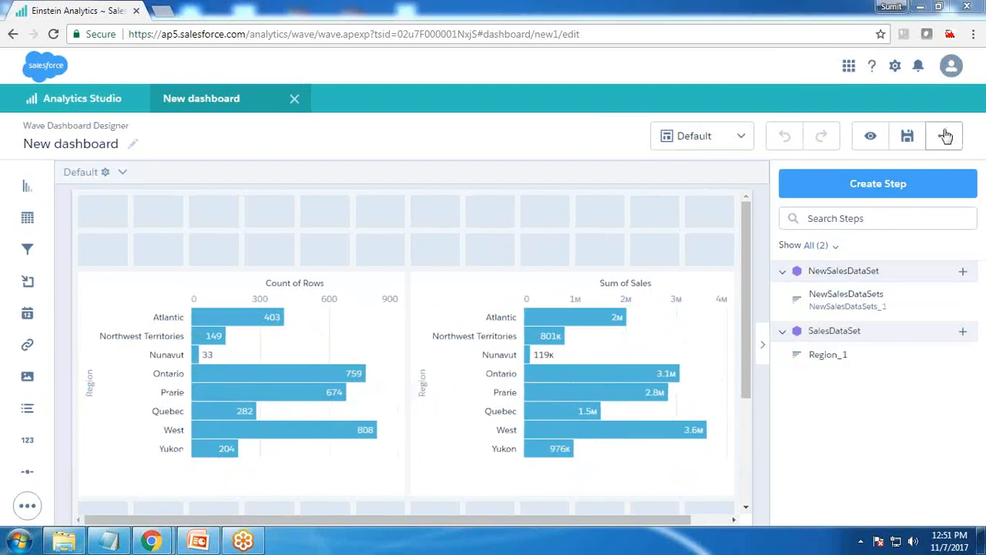
click(935, 141)
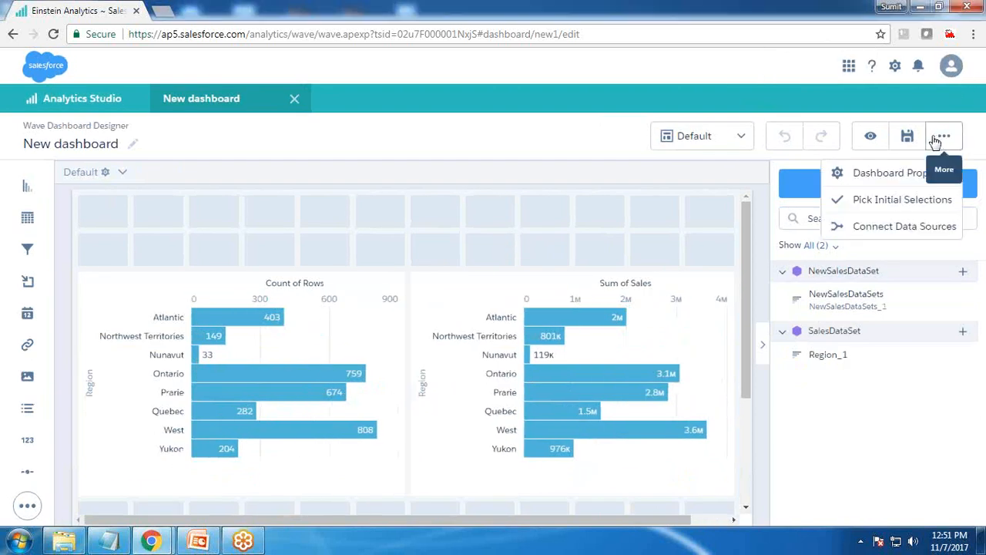
click(864, 233)
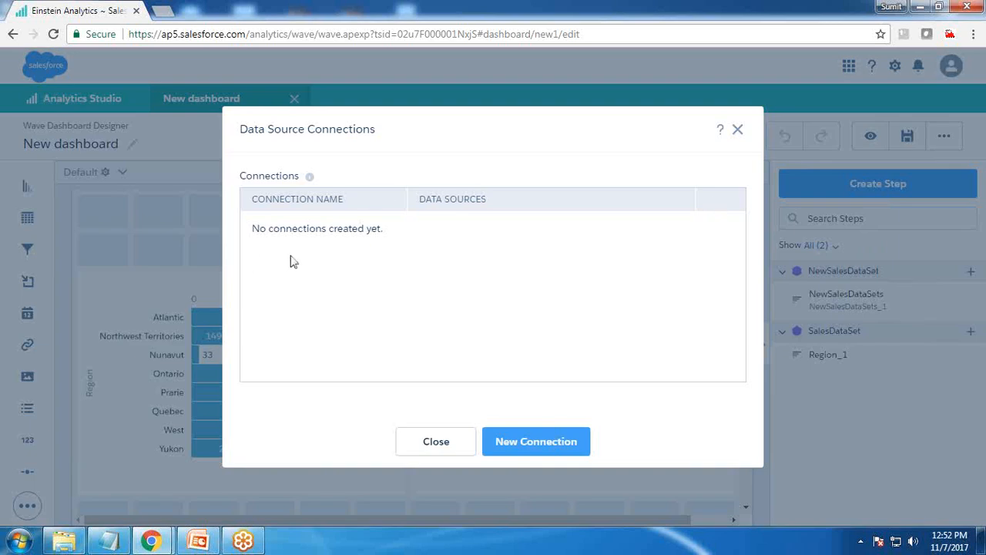
click(531, 447)
click(385, 199)
text(TestConnection)
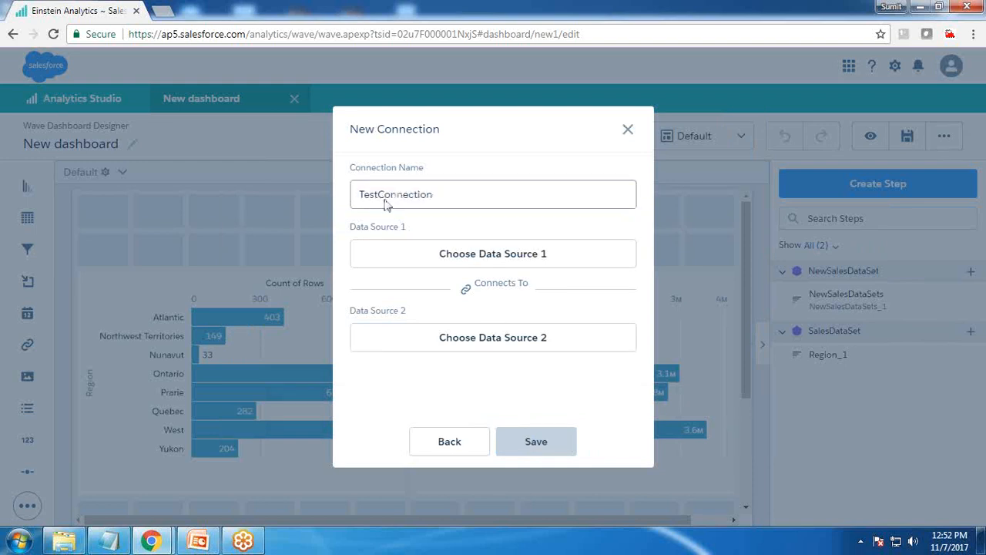
click(477, 259)
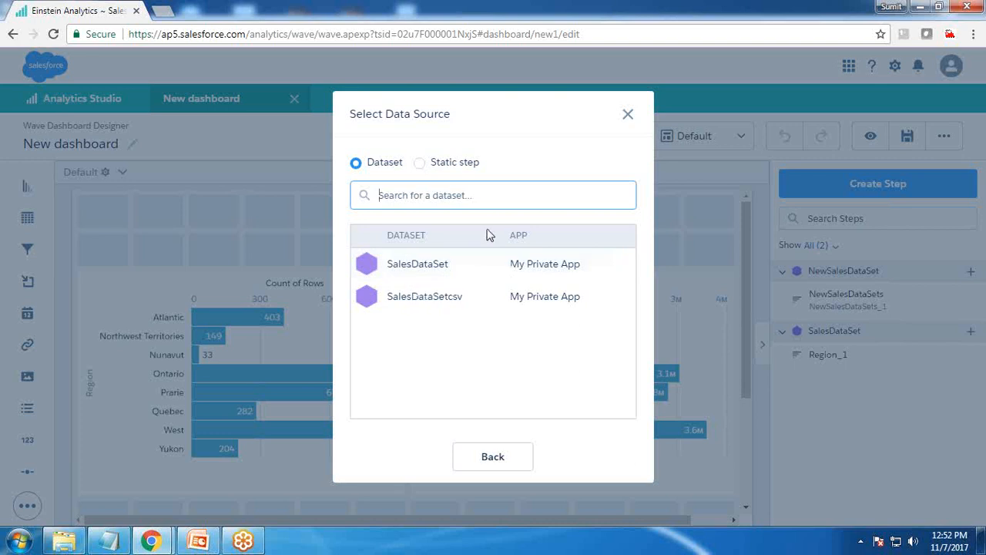
click(626, 115)
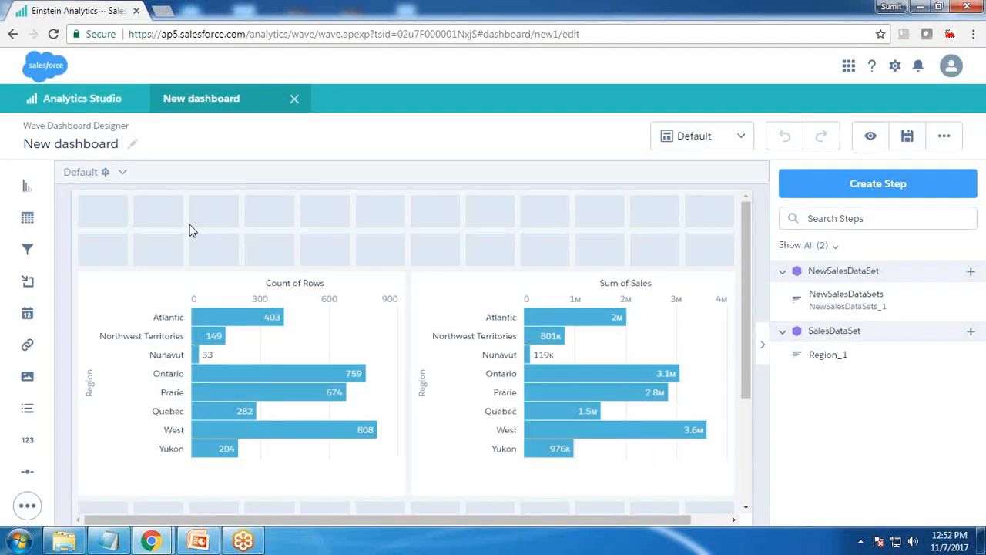
- Check the names SalesDataSet and SalesDataSetcsv in the JSON's datasets section, and return to the designer
key(ctrl+e)
drag(138, 388, 198, 388)
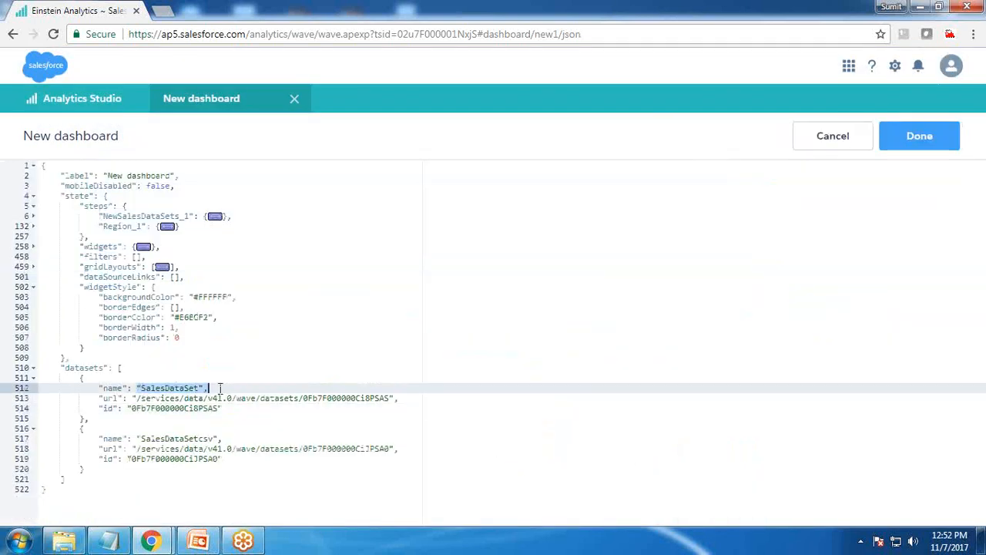
drag(136, 439, 213, 439)
click(205, 457)
drag(142, 441, 227, 440)
drag(138, 387, 210, 389)
click(919, 136)
- Start a new data source connection for the dashboard and name it TestConnection
click(944, 136)
click(828, 187)
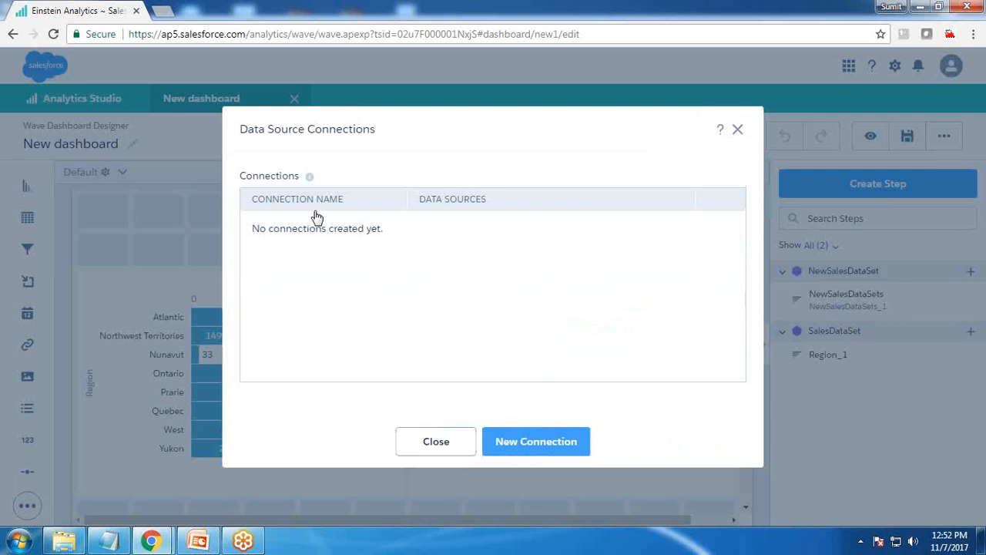
click(555, 440)
click(389, 193)
text(Test)
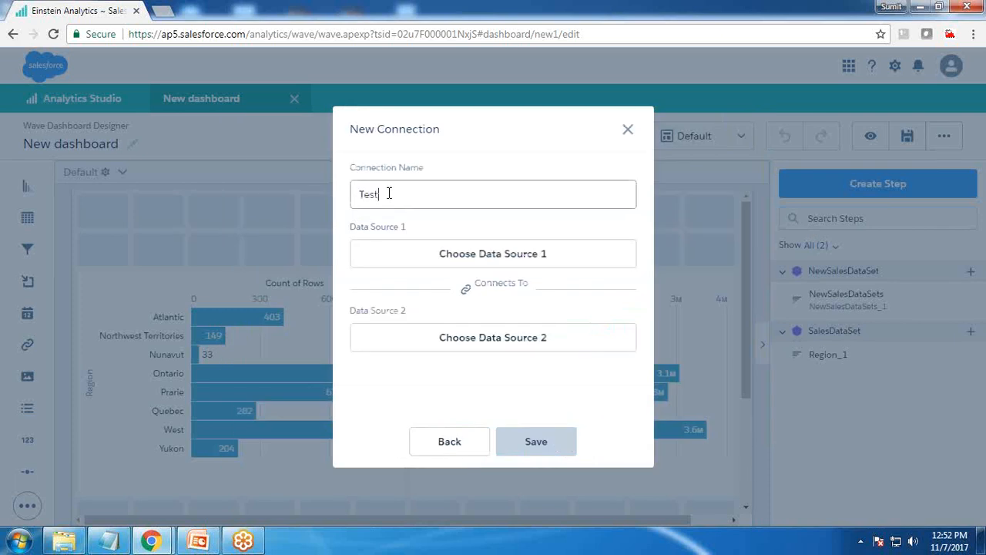
text(Connection)
- Set Data Source 1 of the connection to the Region field of SalesDataSet
click(457, 253)
click(417, 265)
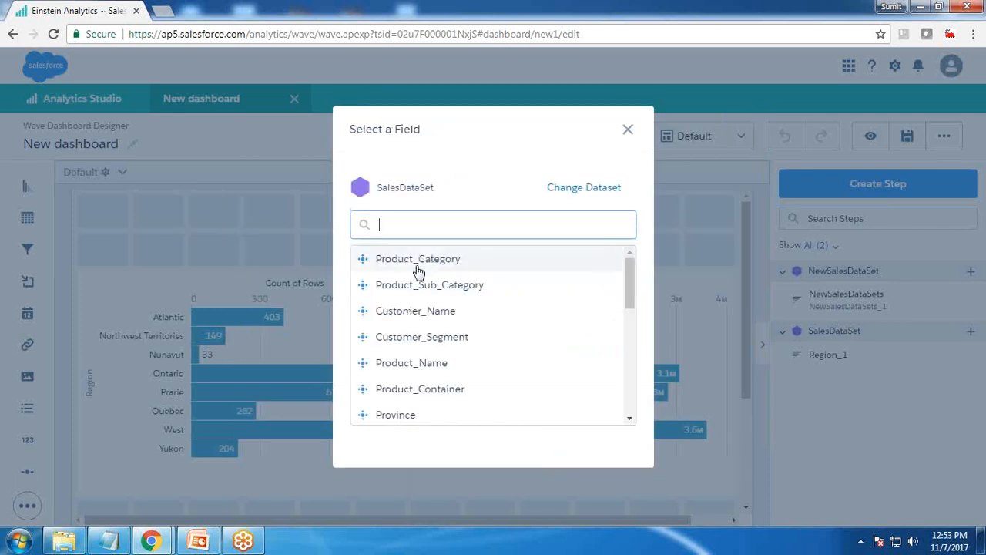
text(re)
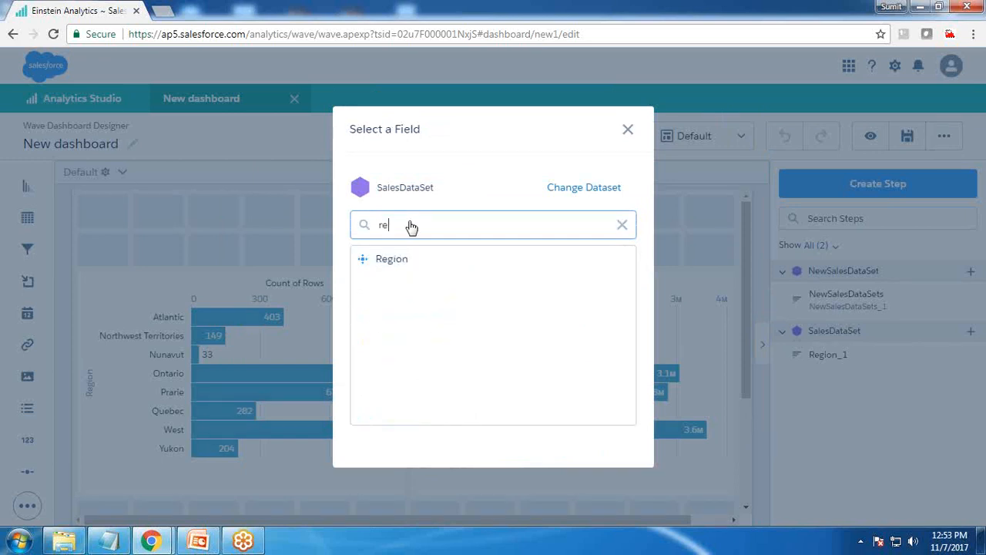
click(384, 259)
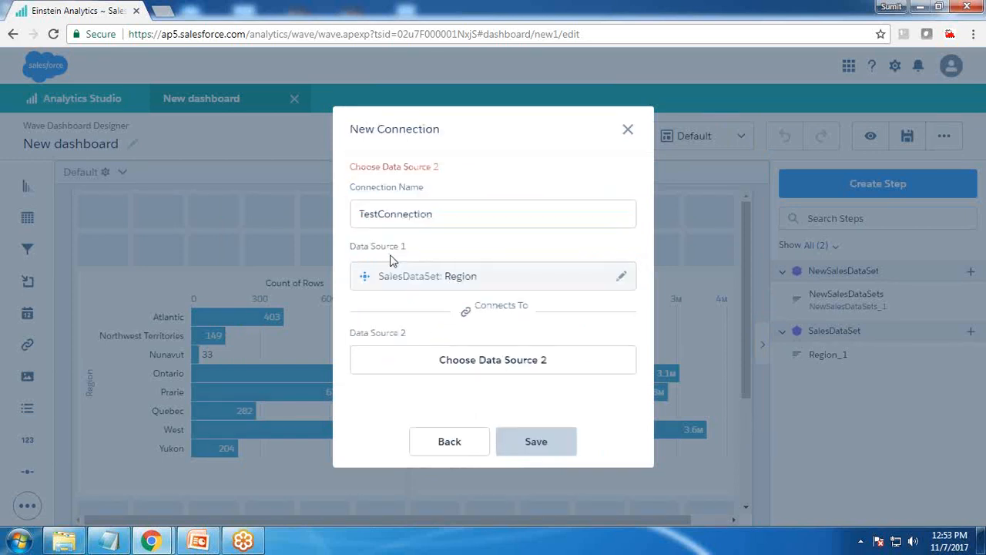
- Set Data Source 2 to the Region field of SalesDataSetcsv, and save the connection
click(481, 364)
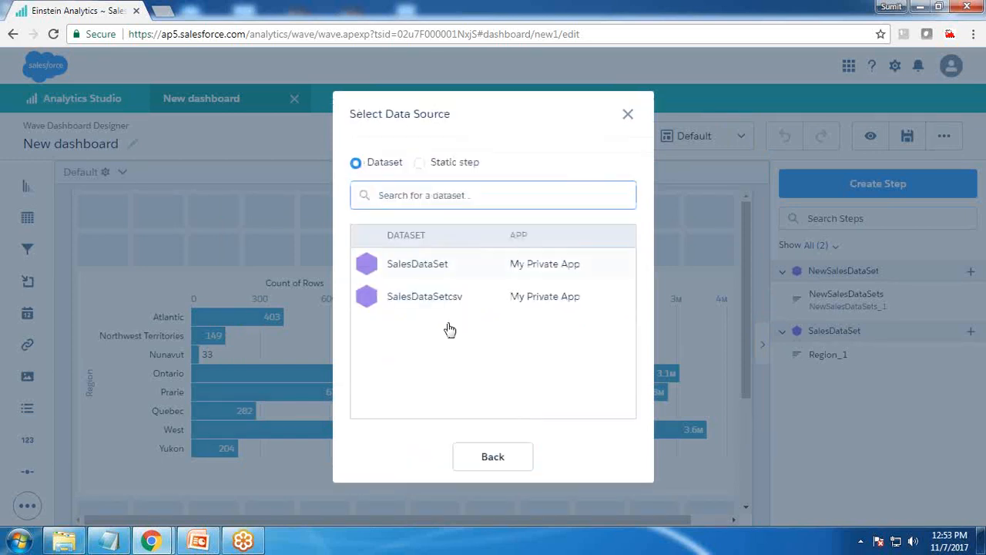
click(409, 300)
text(regi)
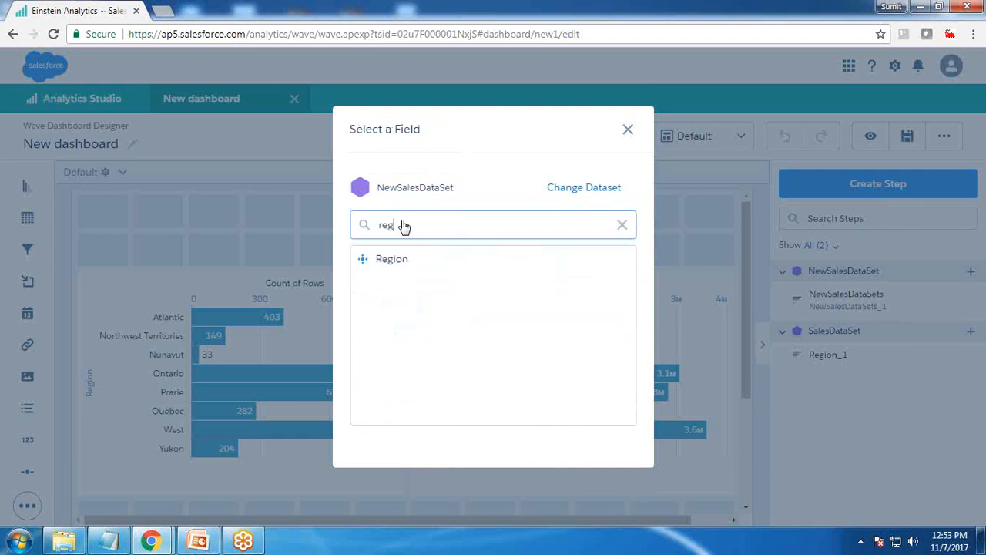
click(389, 260)
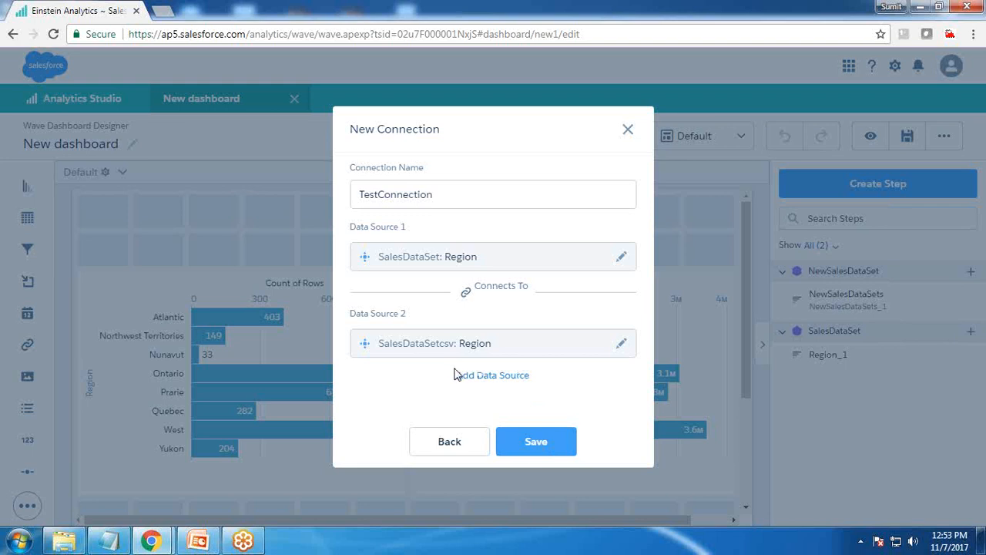
click(533, 447)
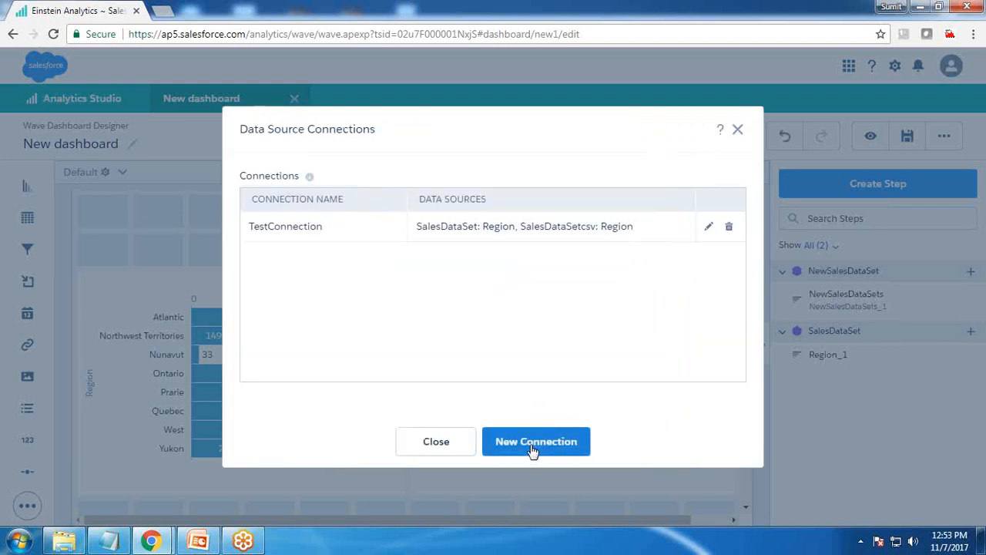
click(434, 443)
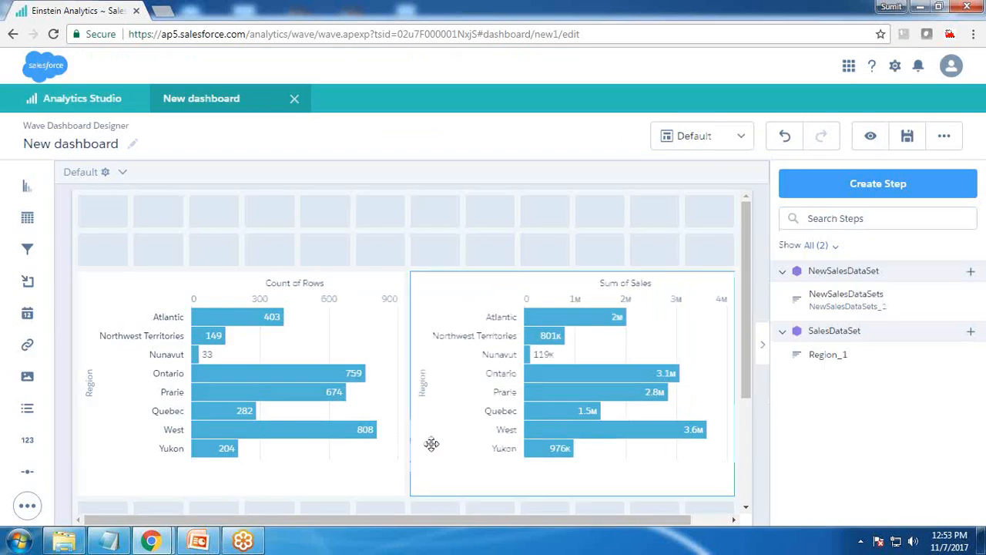
- Reopen the dashboard JSON and collapse its NewSalesDataSets_1, Region_1, widgets and gridLayouts sections
key(ctrl+e)
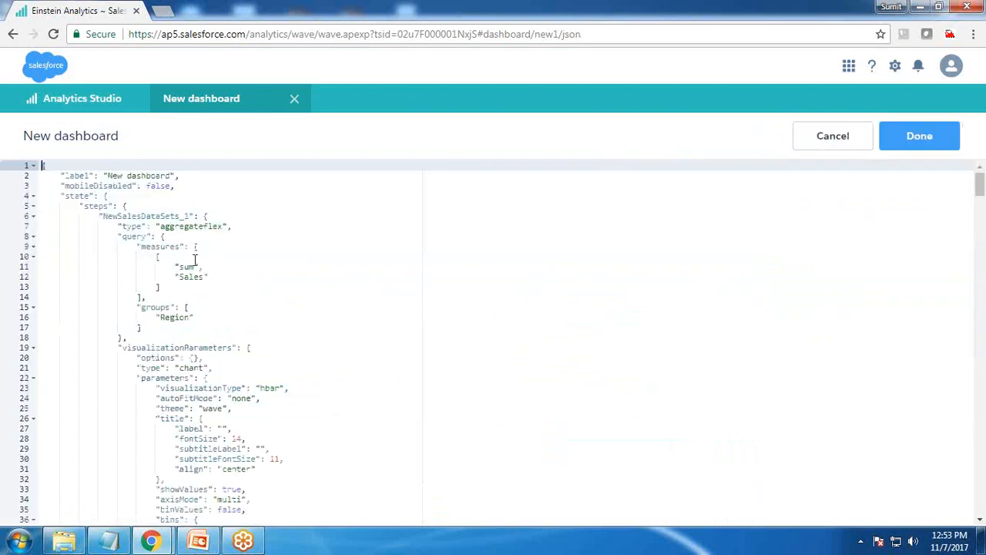
click(33, 217)
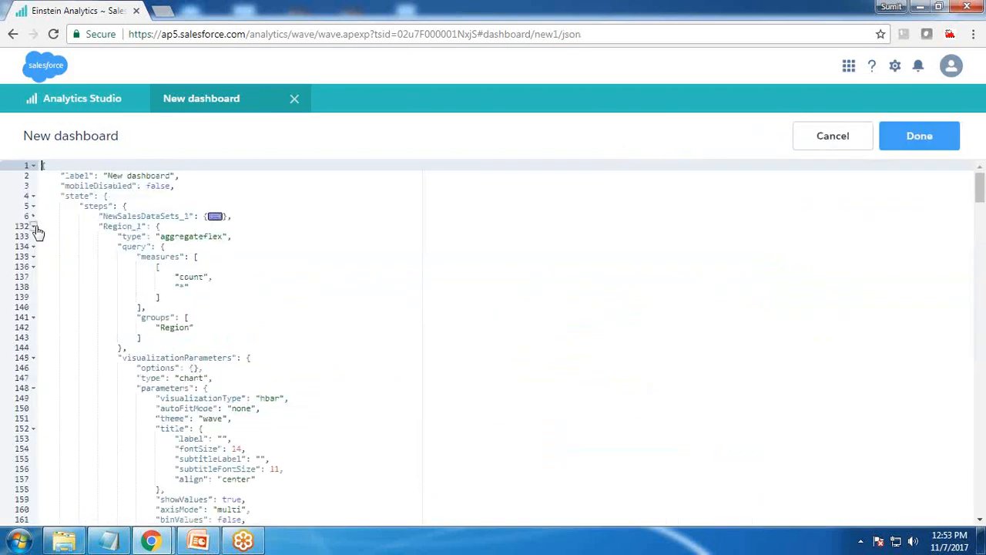
click(33, 226)
click(33, 247)
click(34, 267)
- Examine the TestConnection entry under dataSourceLinks in the JSON, and return to the designer
scroll(148, 296, down, 1)
key(ctrl+plus)
scroll(147, 286, down, 1)
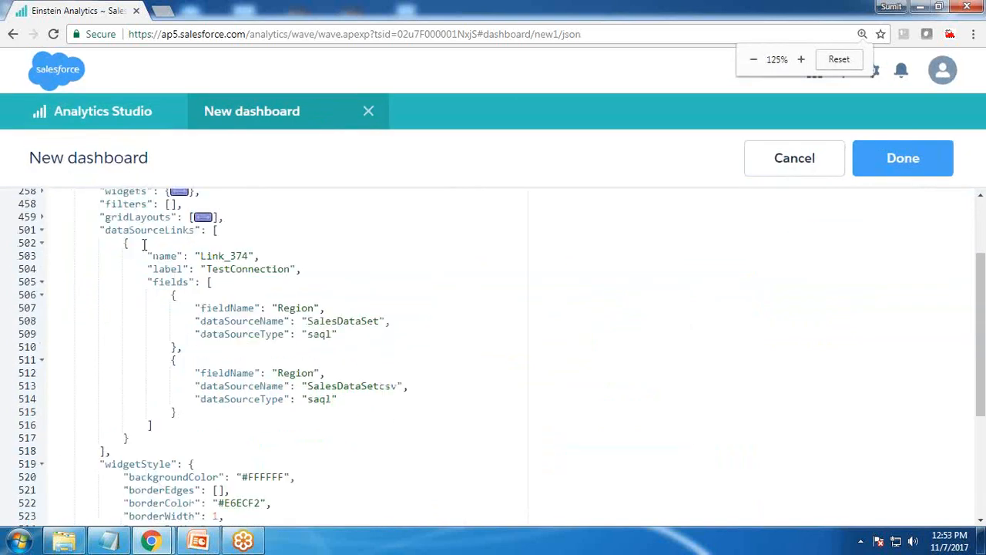
drag(154, 256, 224, 416)
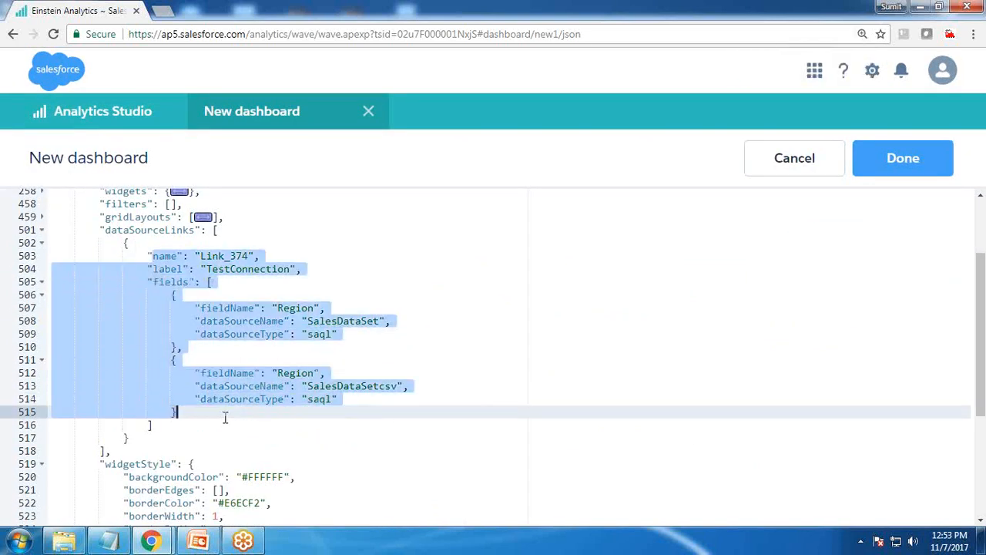
drag(147, 255, 204, 416)
click(903, 158)
- Preview the dashboard and test filtering by selecting and clearing Atlantic in Count of Rows and Ontario in Sum of Sales
key(ctrl+plus)
key(ctrl+minus)
click(835, 65)
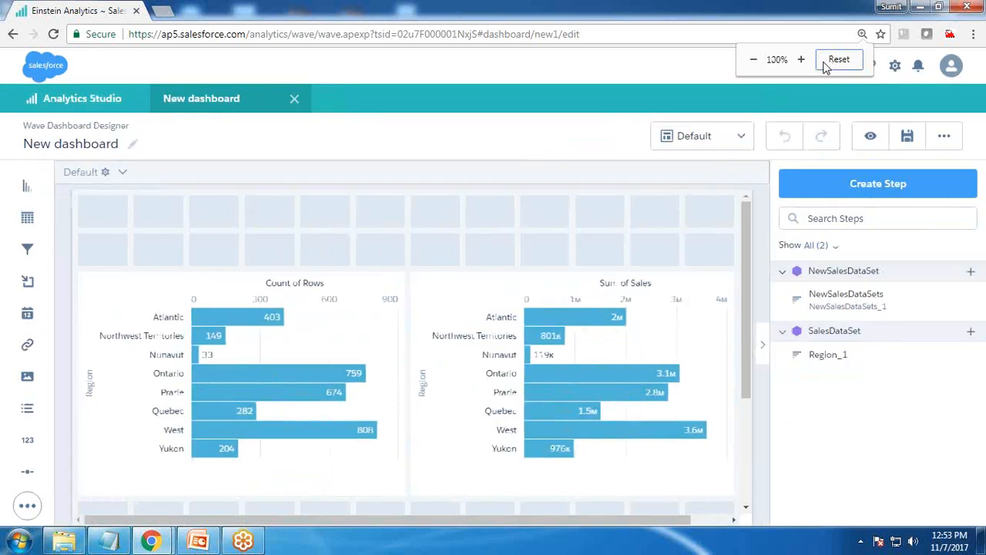
click(800, 59)
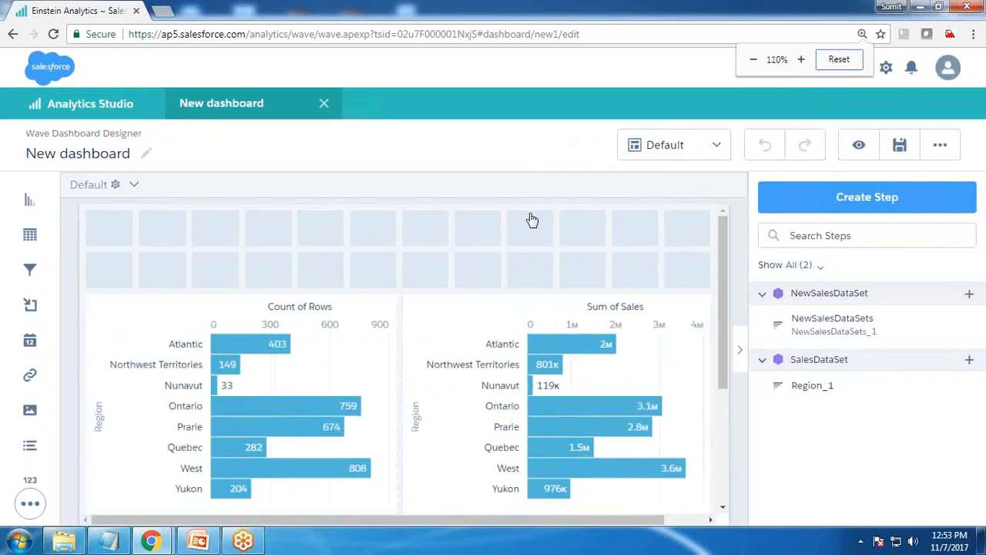
click(858, 147)
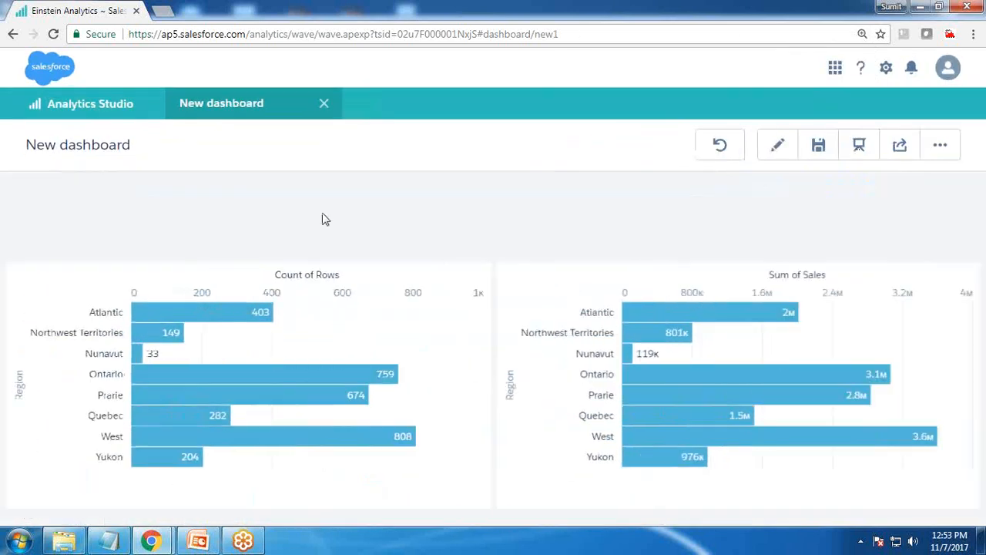
mouse_move(167, 318)
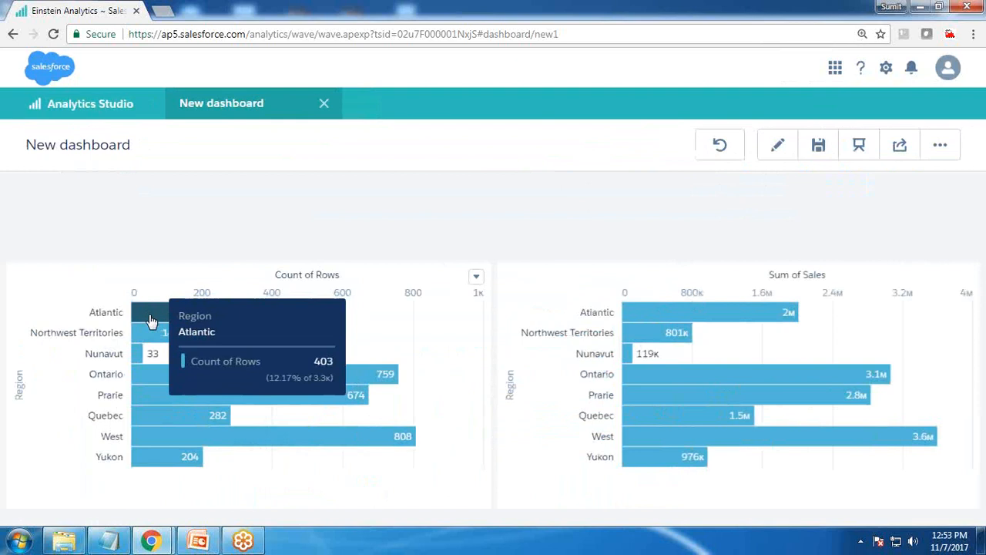
click(170, 315)
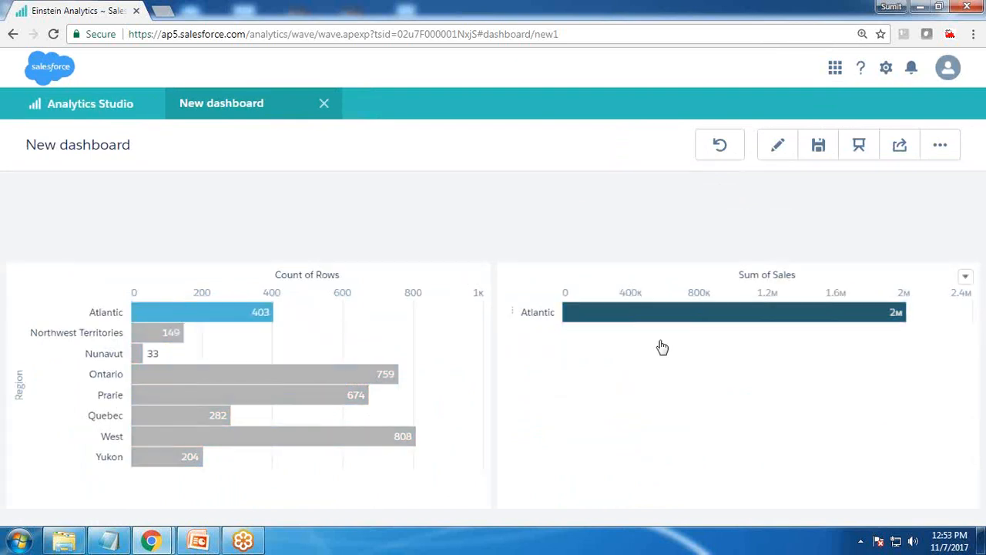
click(213, 312)
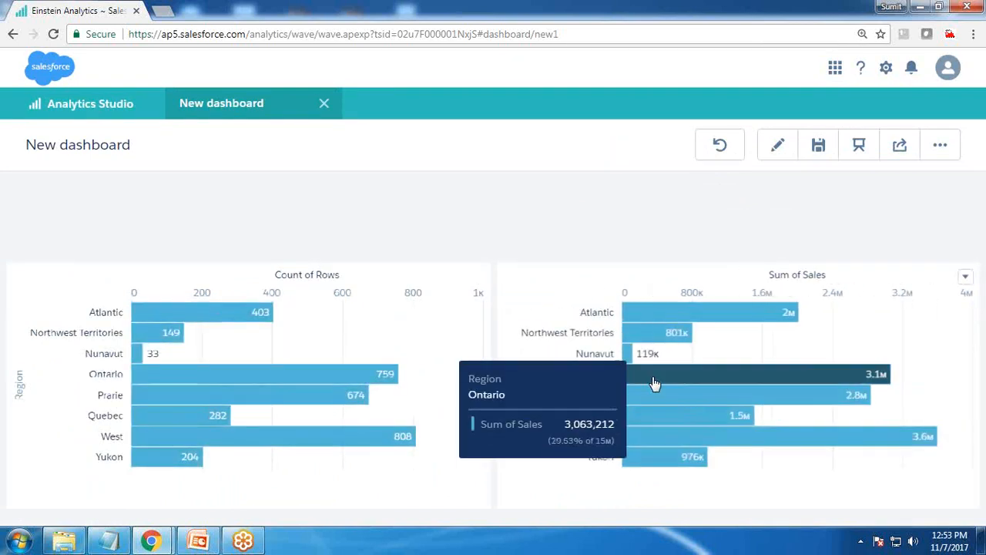
click(663, 376)
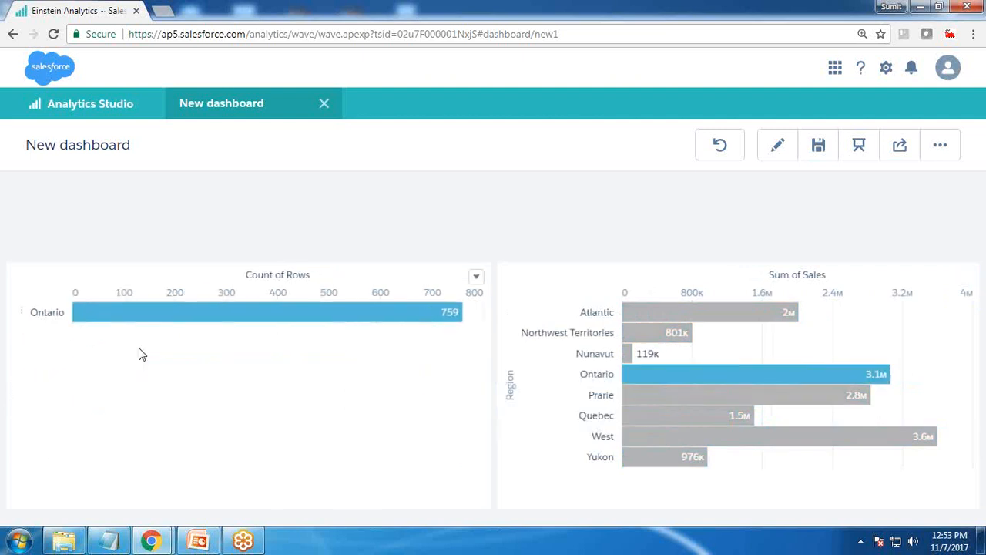
click(685, 374)
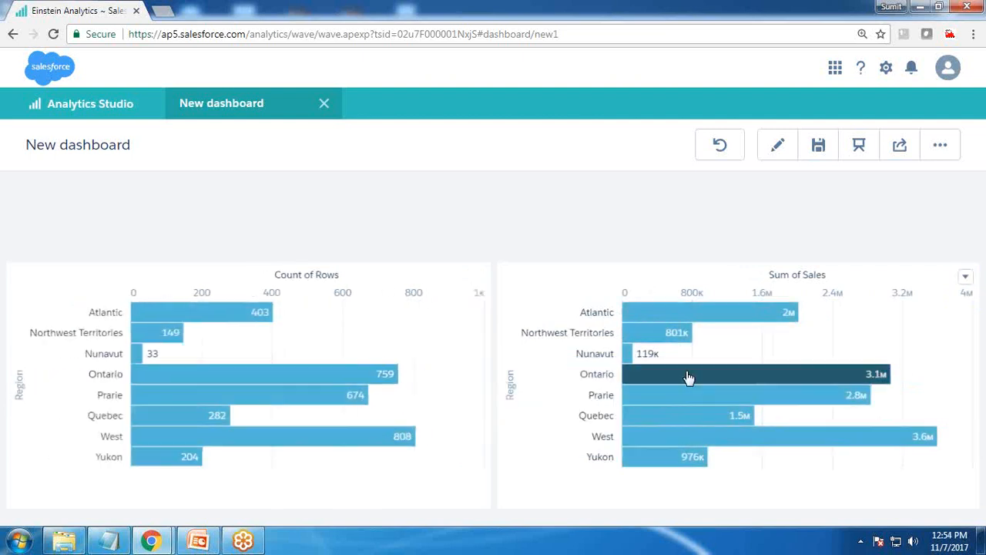